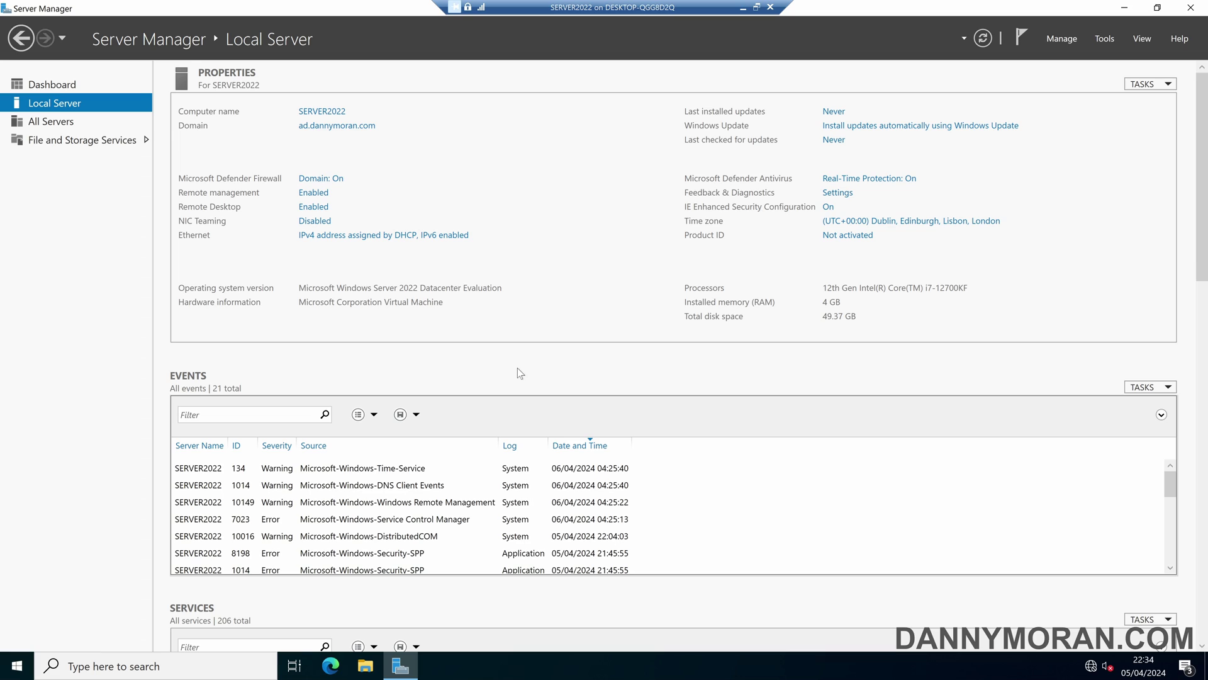
- Launch Windows Defender Firewall with Advanced Security by searching for wf.msc from the taskbar
click(17, 666)
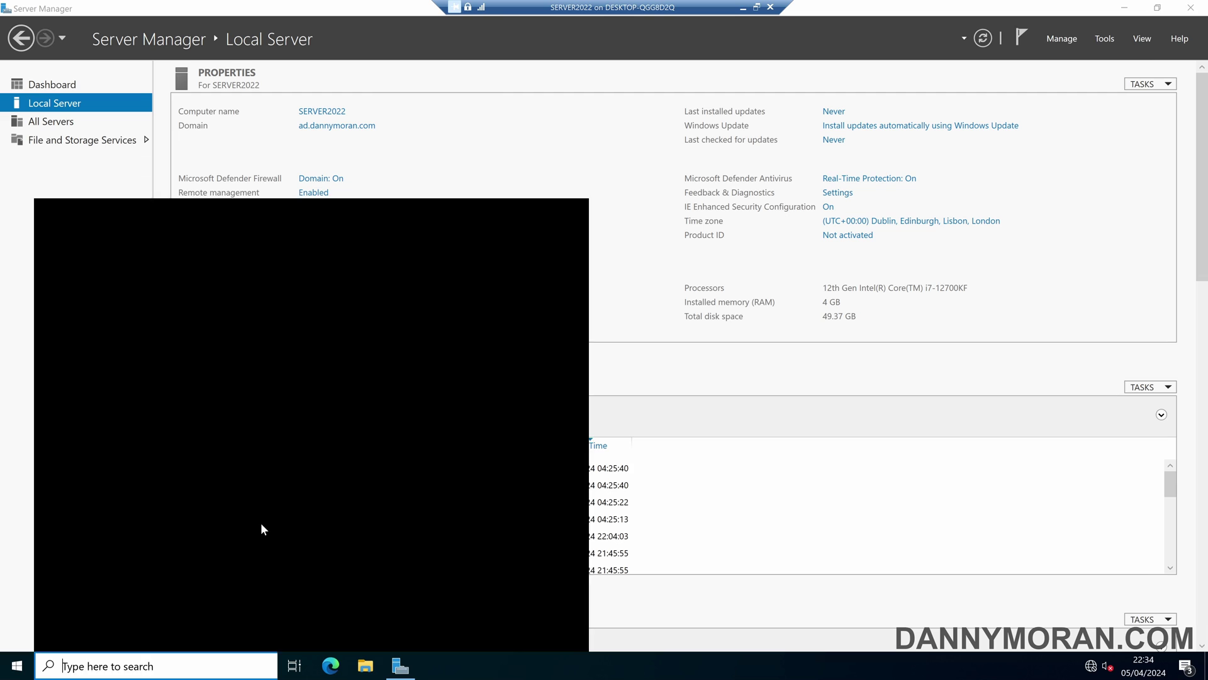
text(wf.msc)
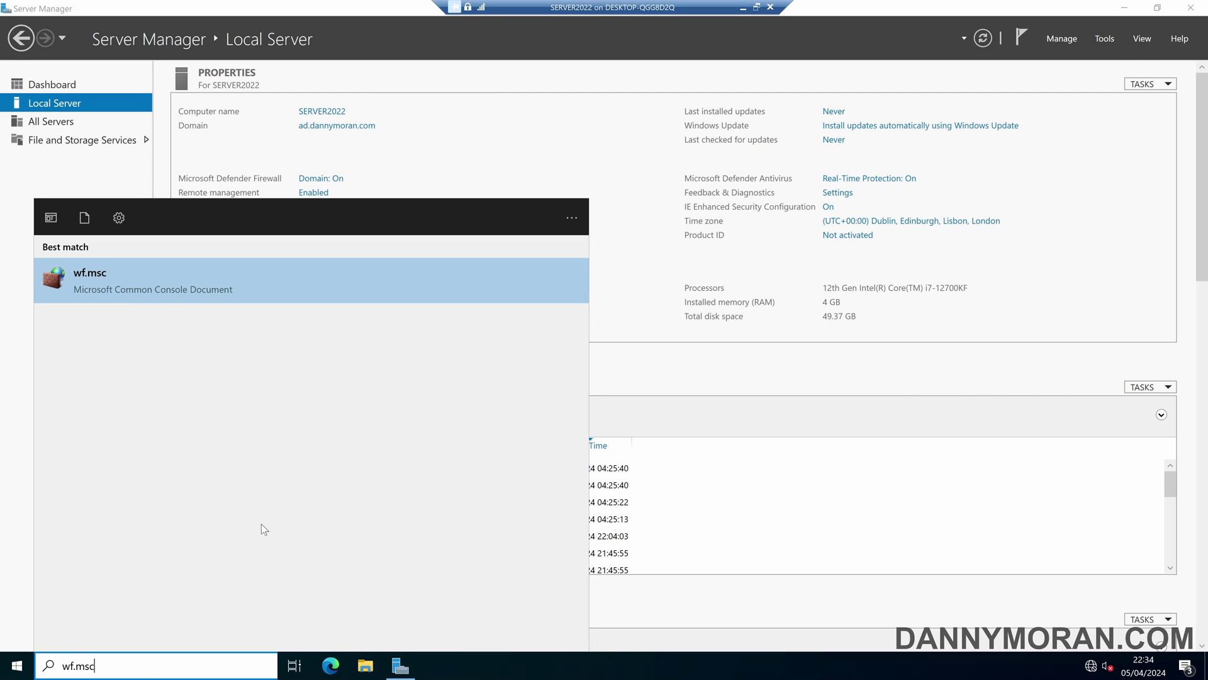
key(Return)
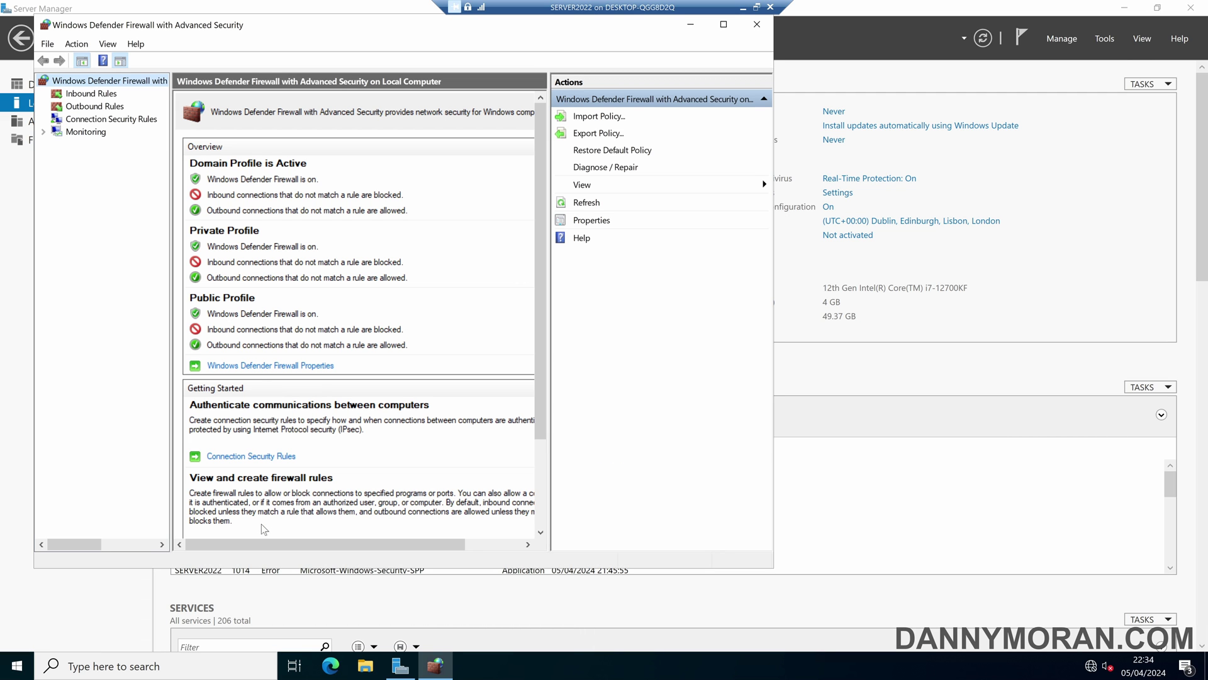
- Maximise the firewall console and open the local firewall policy's Properties dialog
key(super+Up)
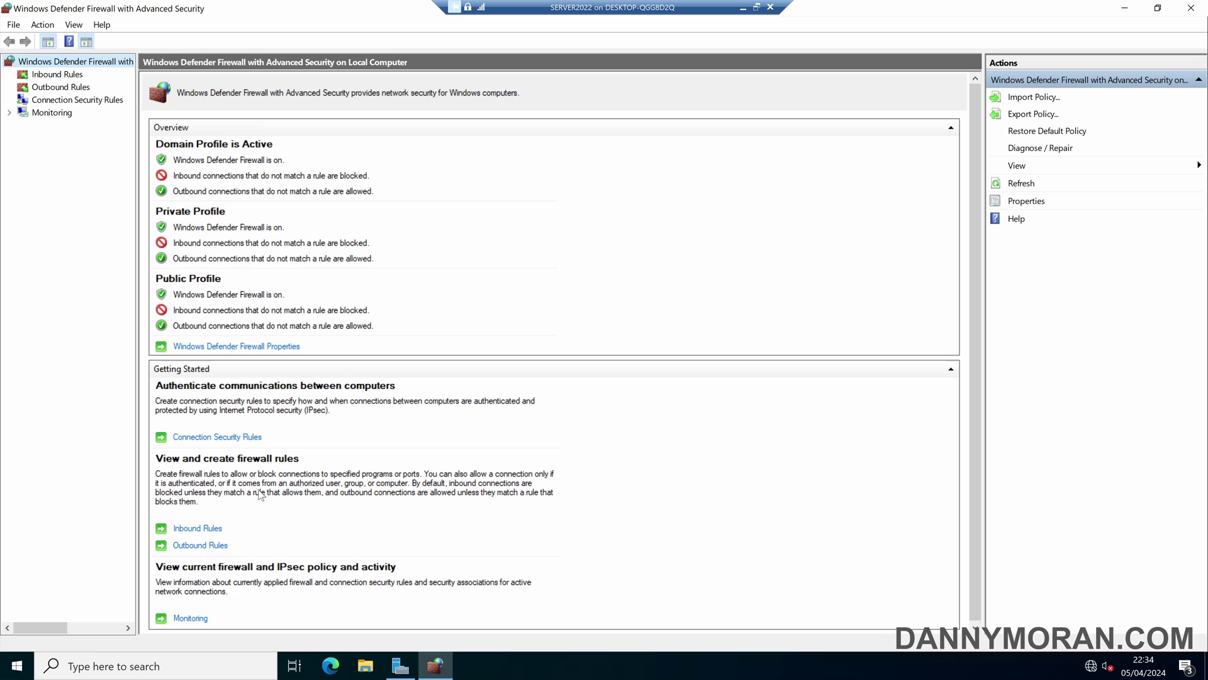
right_click(84, 67)
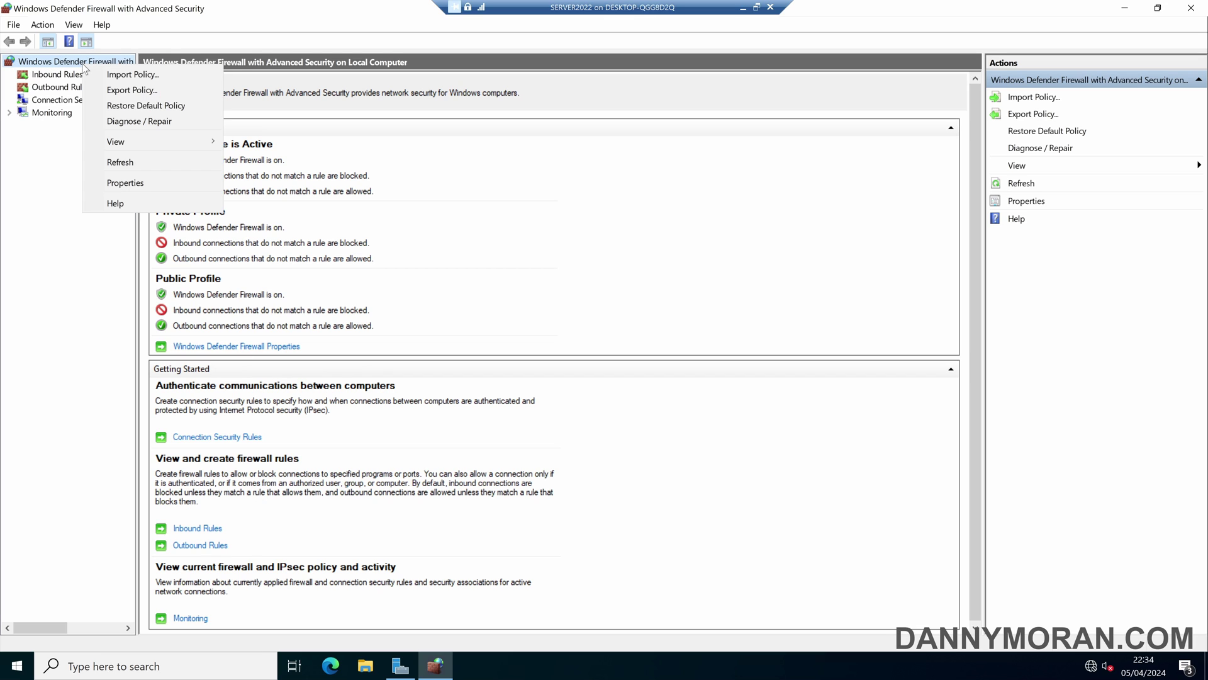
click(121, 183)
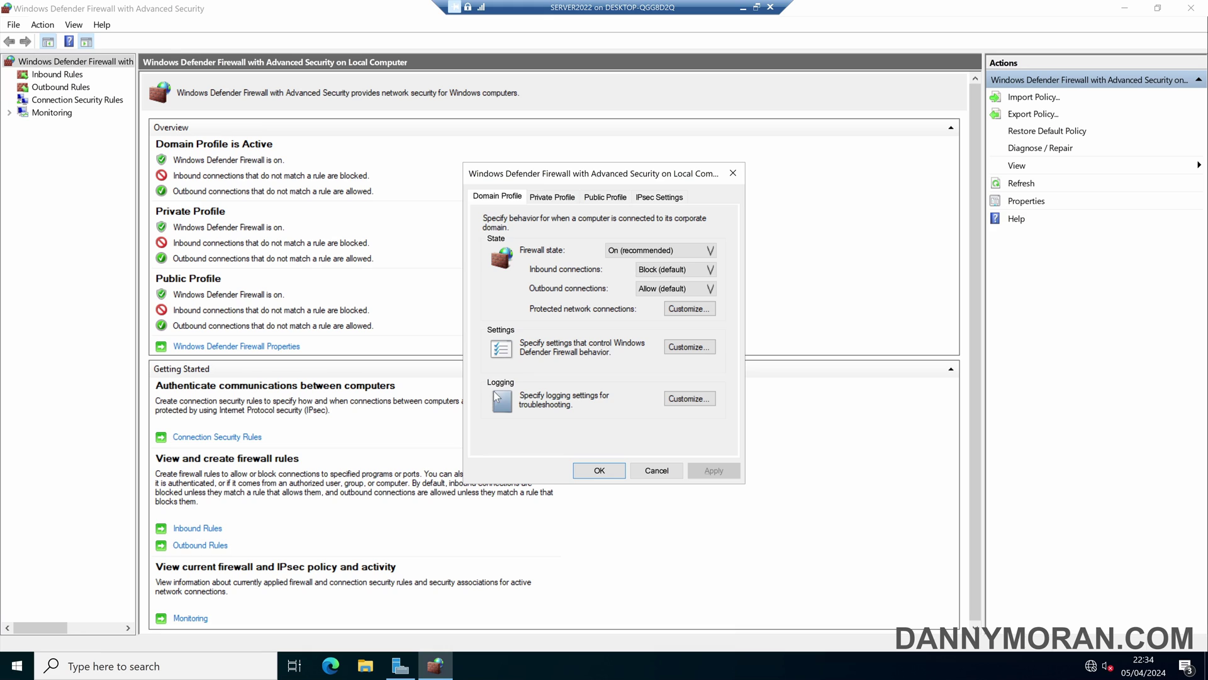
- In Domain logging settings, set Log dropped packets to Yes and enter size limit 40000 (clamps to 32,767 KB)
click(695, 400)
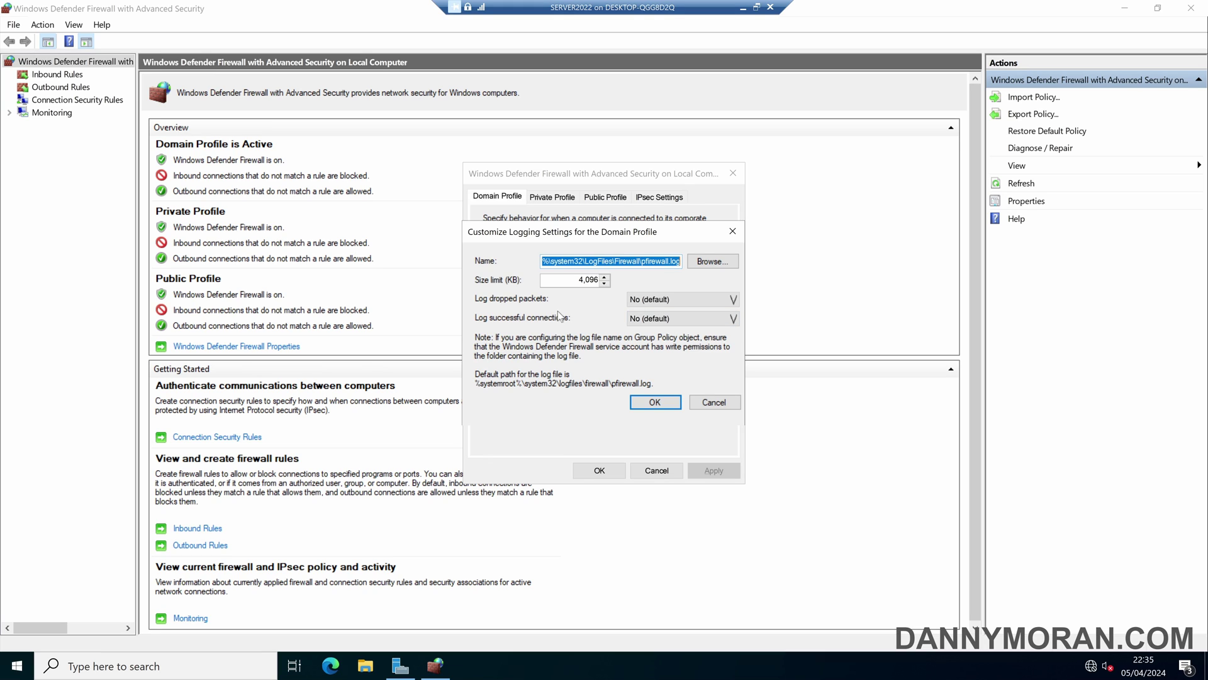
click(692, 303)
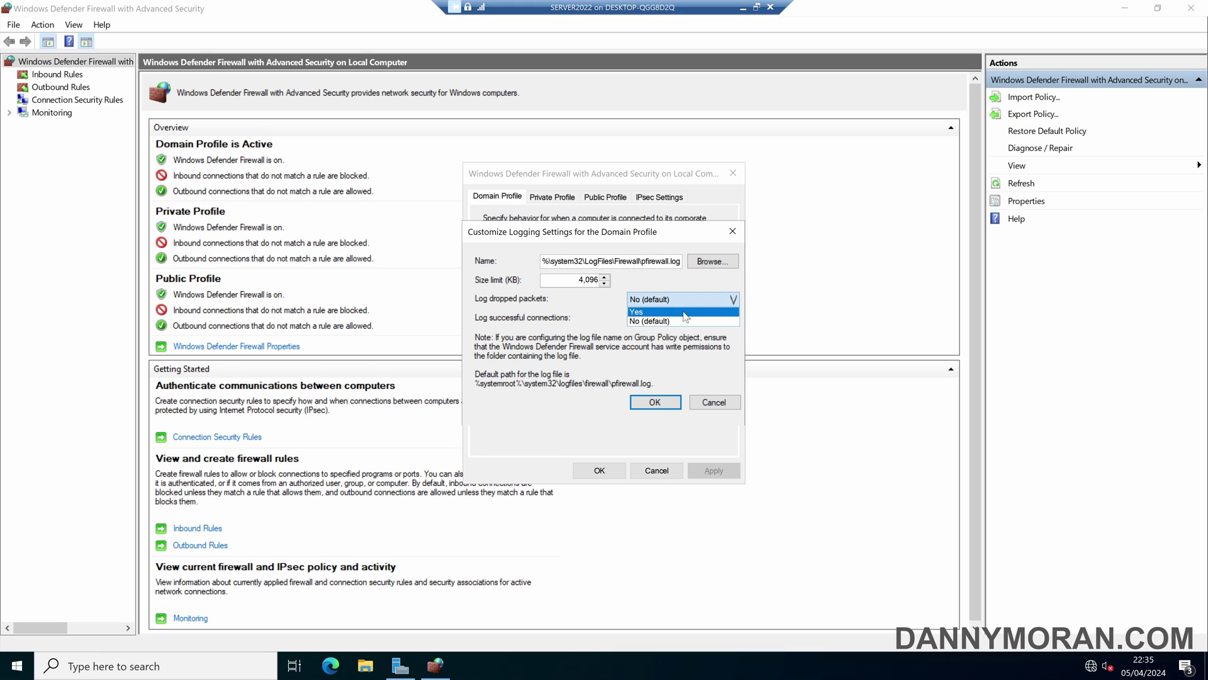
click(683, 312)
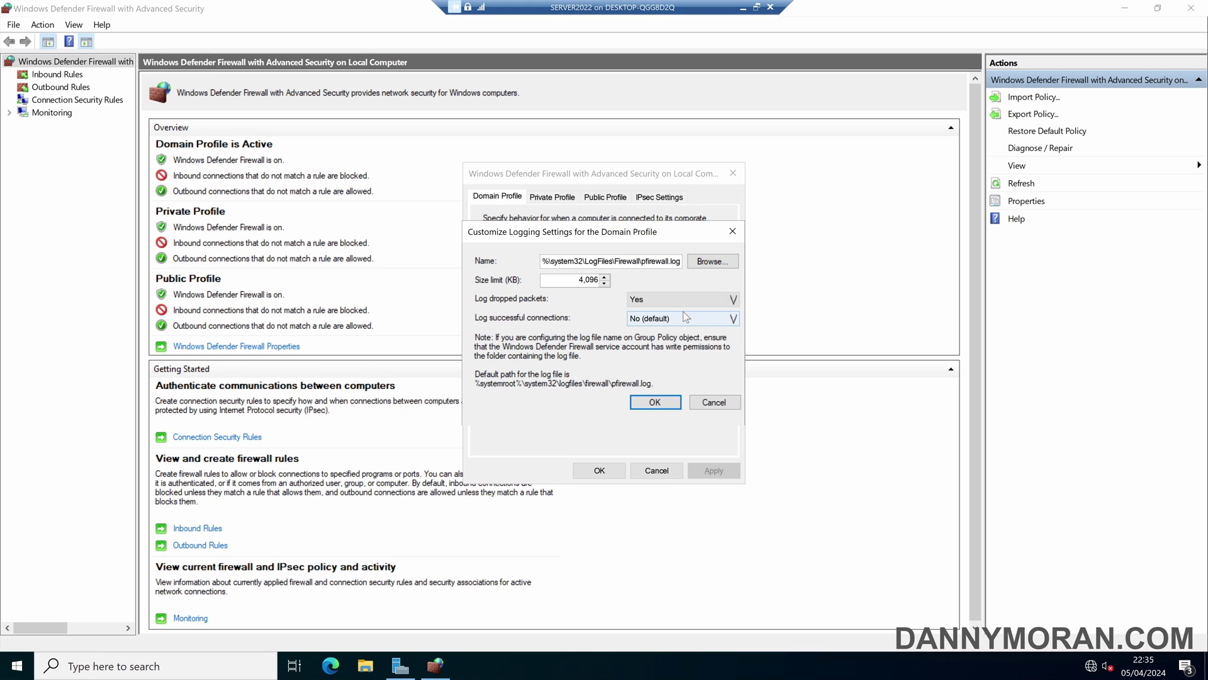
double_click(589, 280)
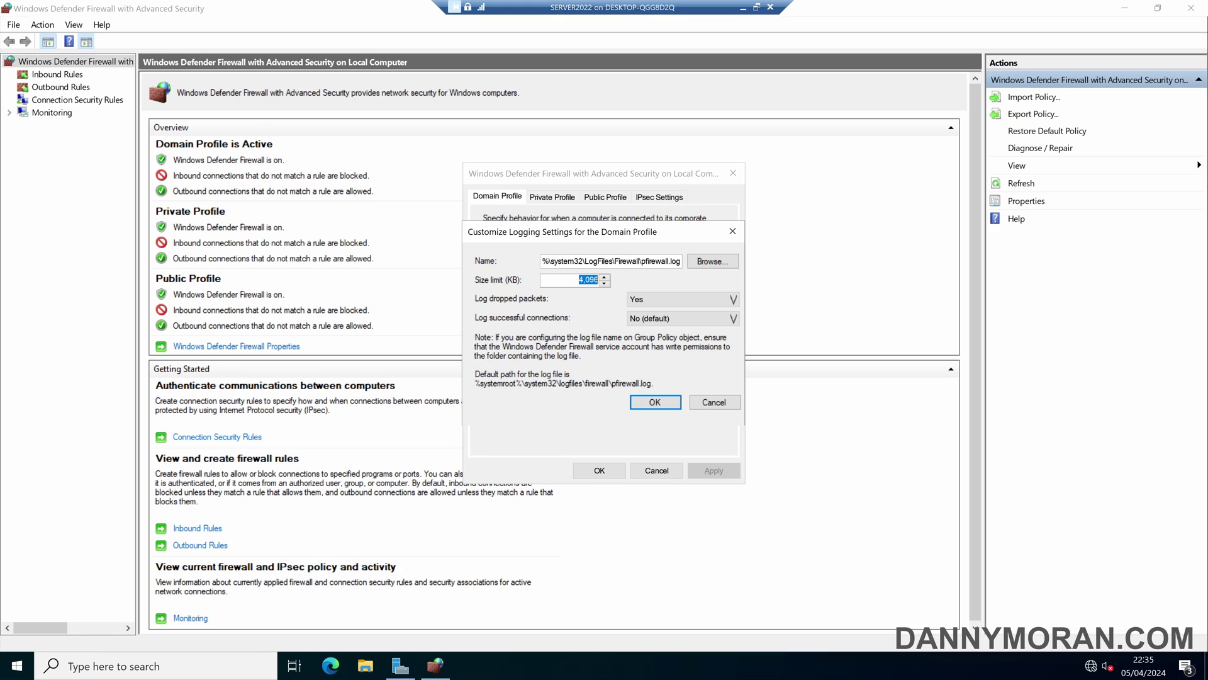
click(579, 280)
text(4)
key(ctrl+a)
key(BackSpace)
text(40000)
key(Tab)
- Save the Domain logging, then give the Private profile dropped-packet logging with a 40000 size limit
click(655, 402)
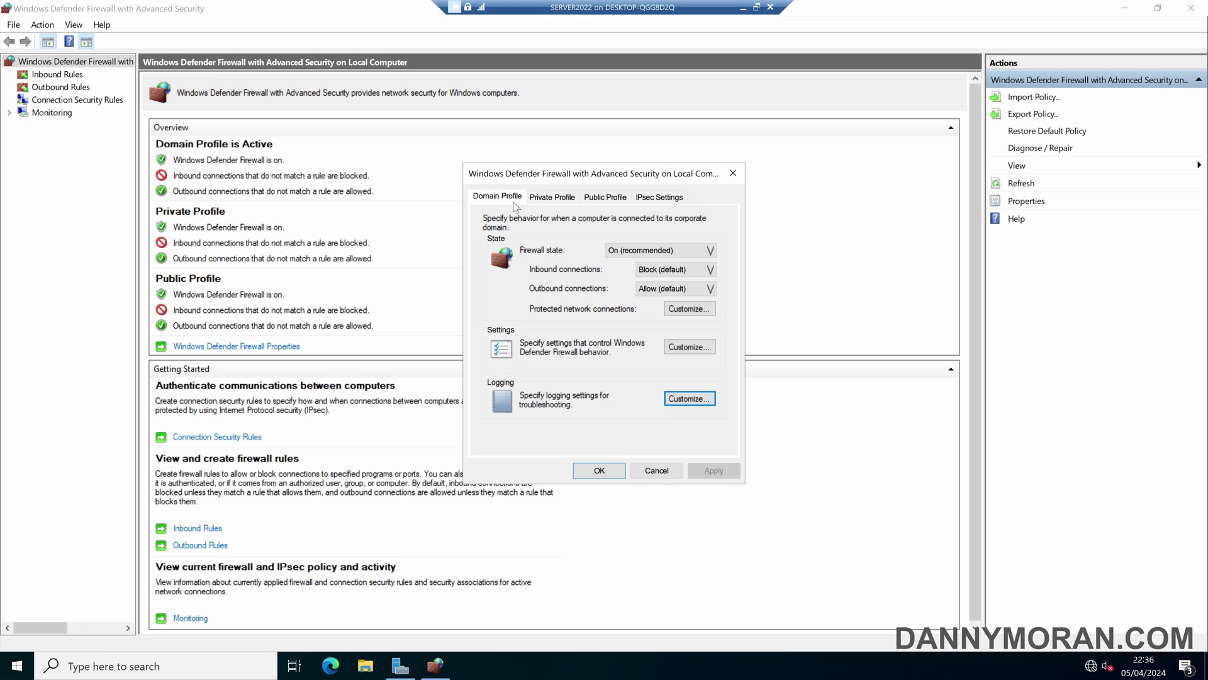
click(547, 198)
click(697, 404)
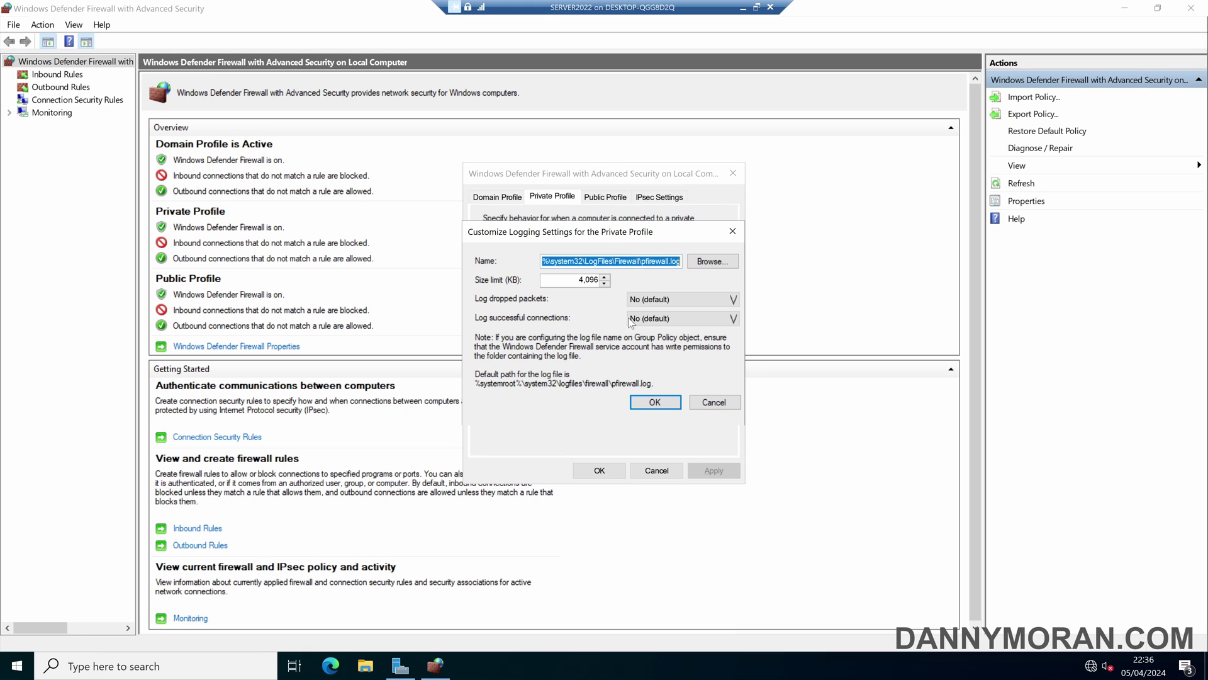
key(Tab)
text(400)
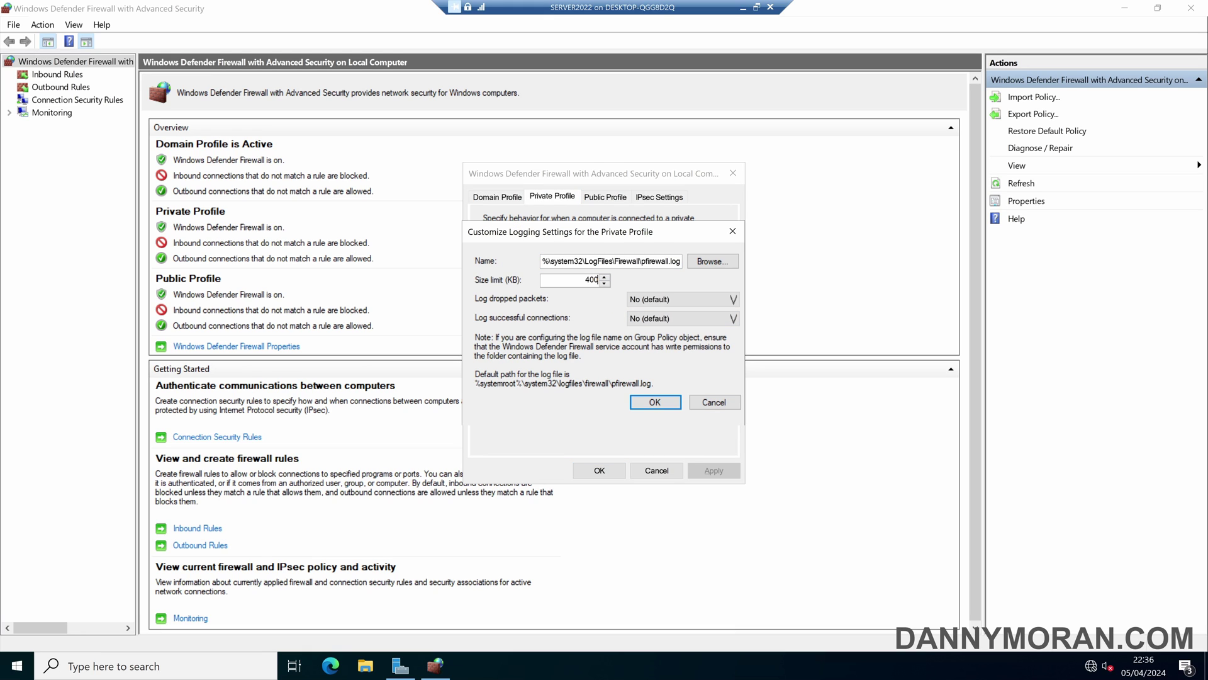
text(00)
click(654, 300)
click(652, 312)
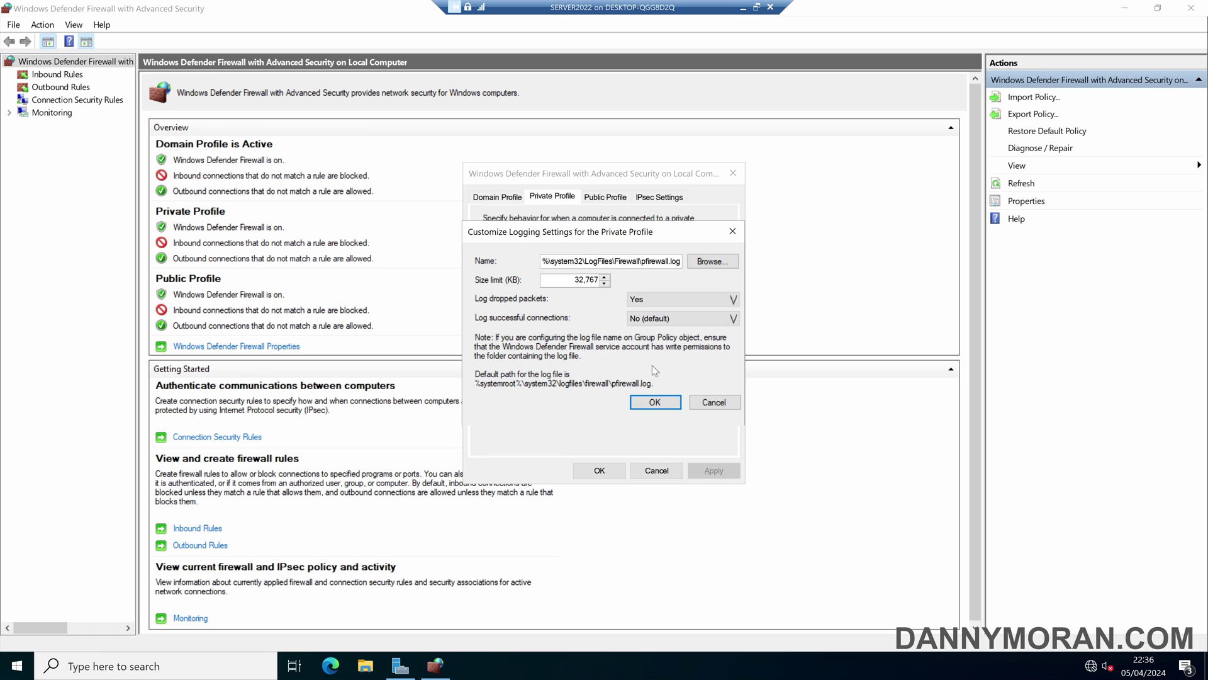
click(654, 402)
- Give the Public profile dropped-packet logging with a 40000 size limit and save it
click(611, 195)
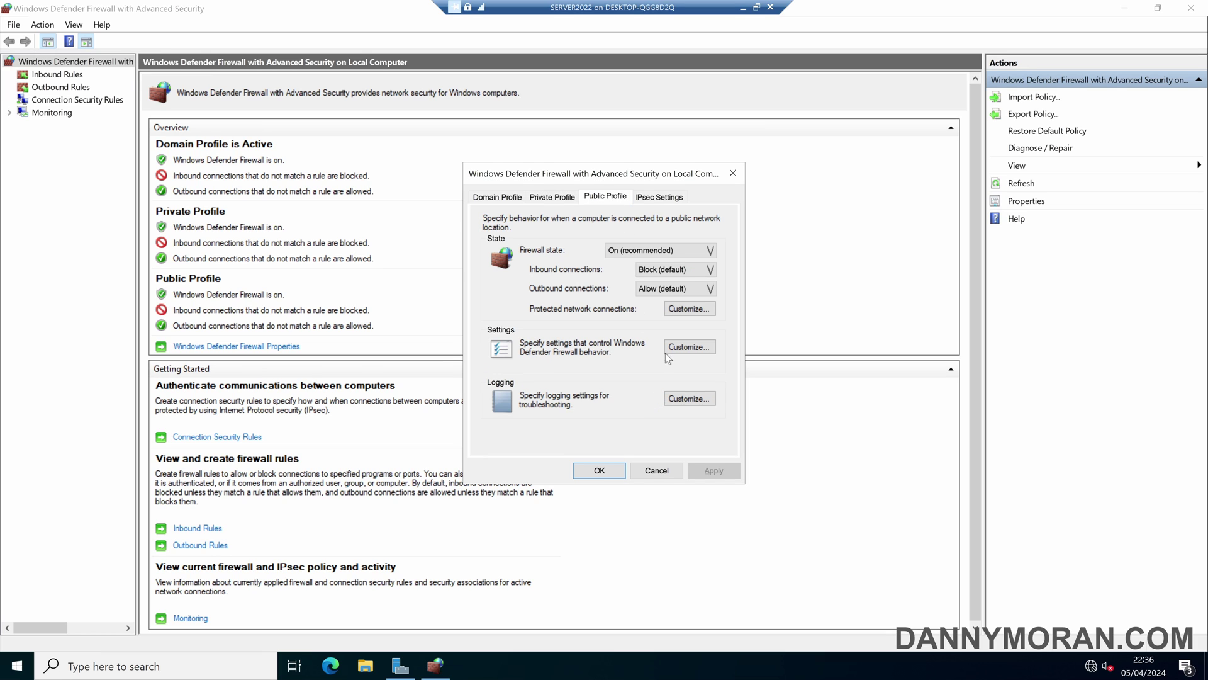
click(690, 399)
drag(590, 280, 579, 280)
text(40000)
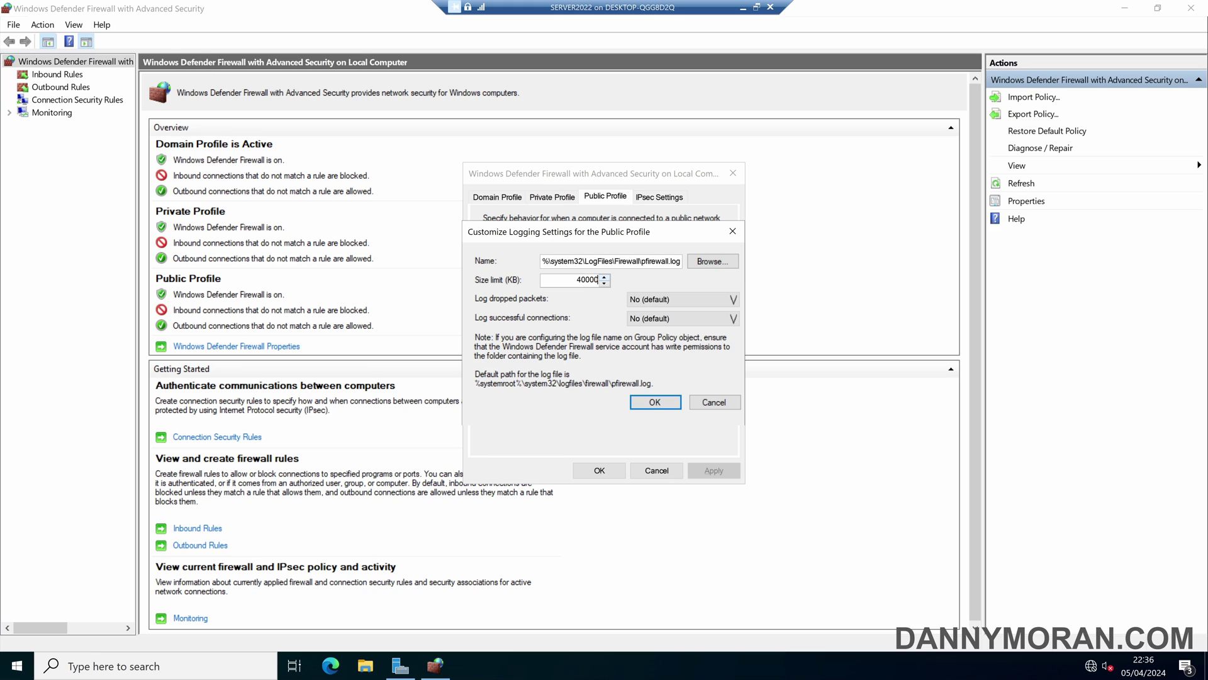
key(Tab)
click(635, 297)
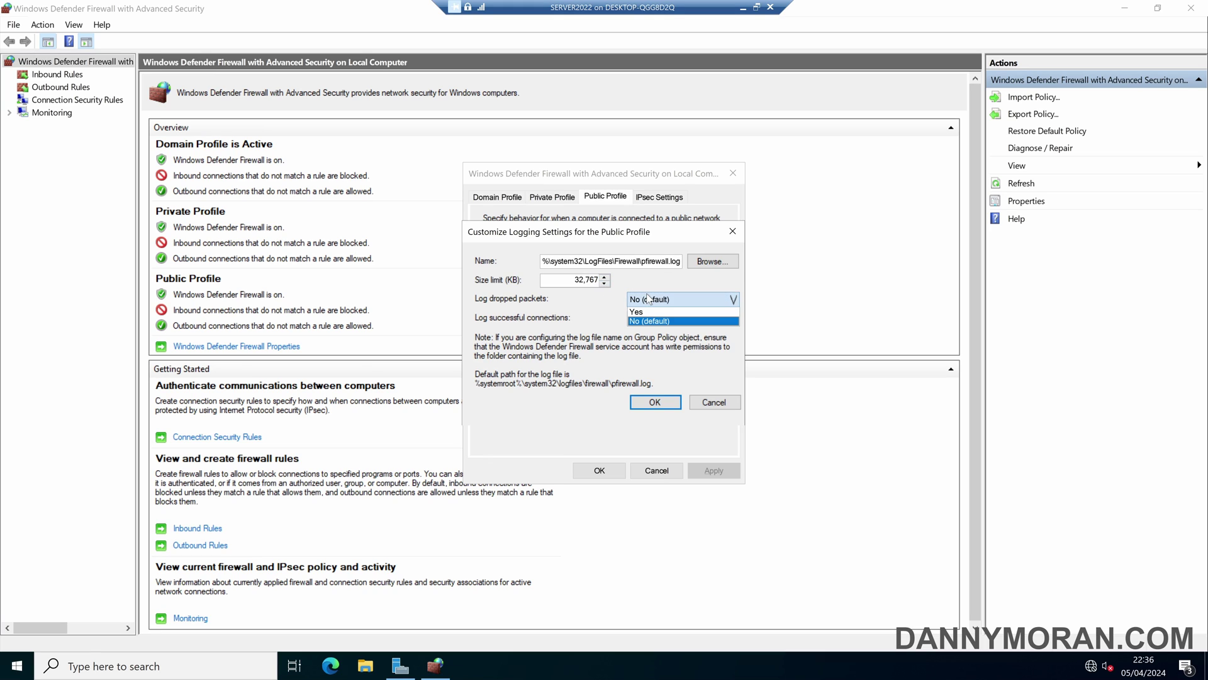
click(652, 312)
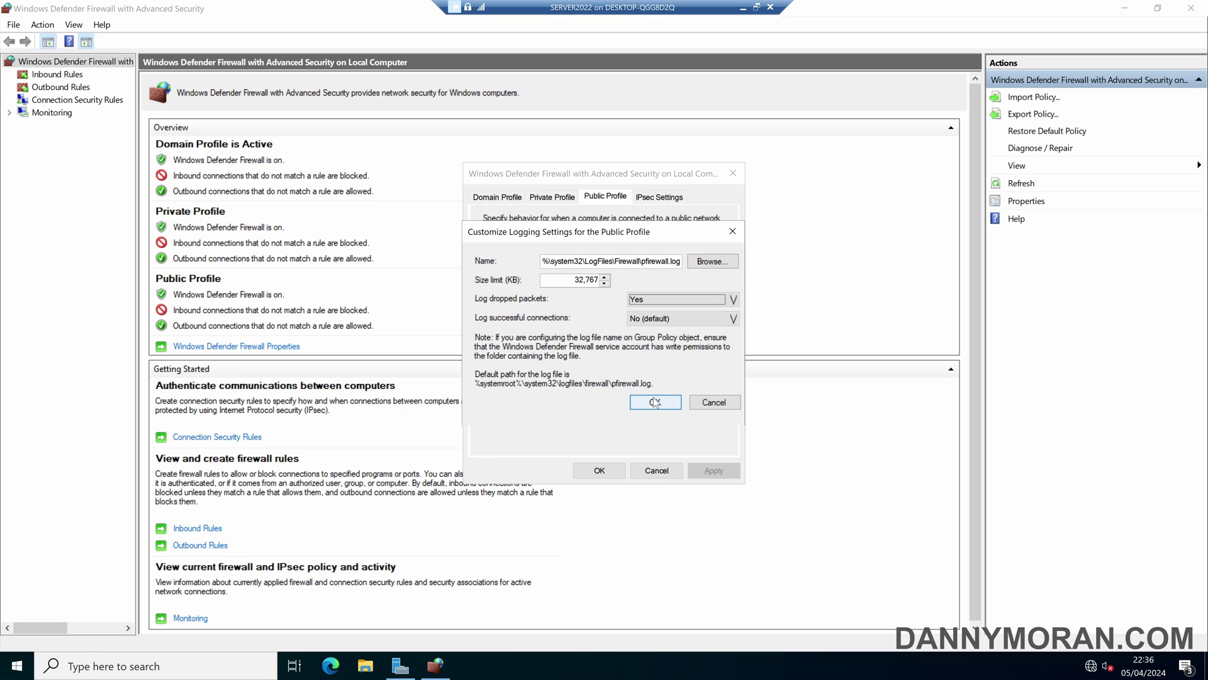
click(655, 402)
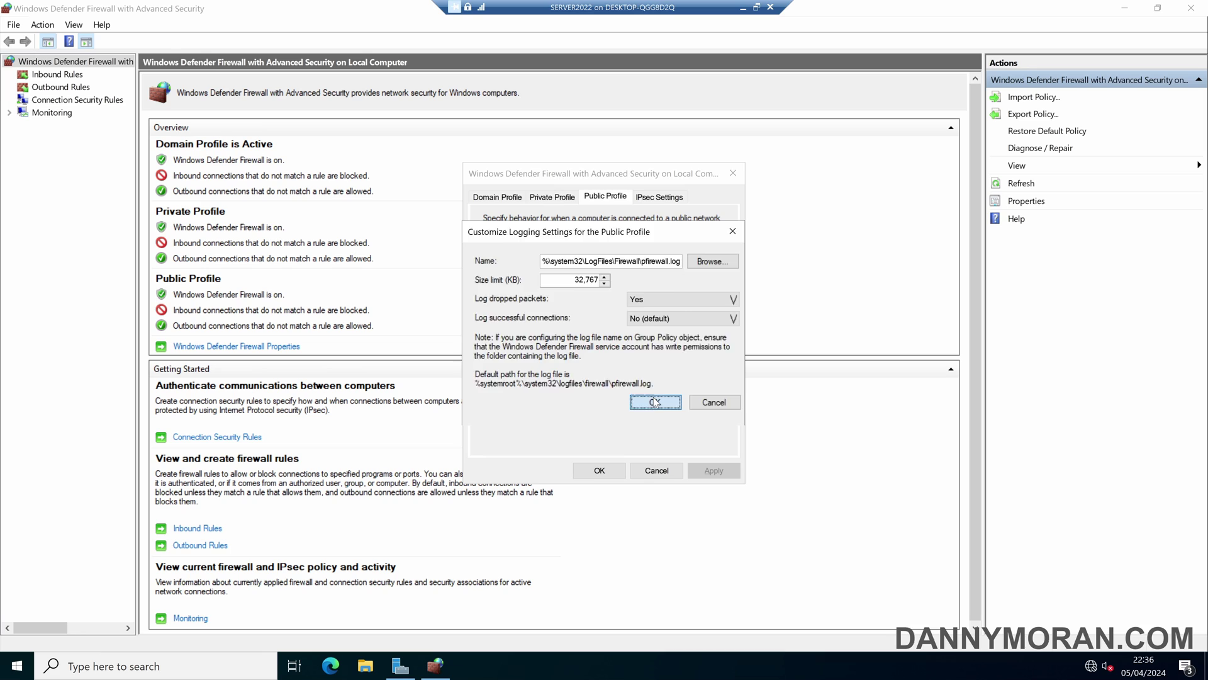
- Apply the firewall properties and browse File Explorer to C:\Windows\System32\LogFiles\Firewall
click(599, 470)
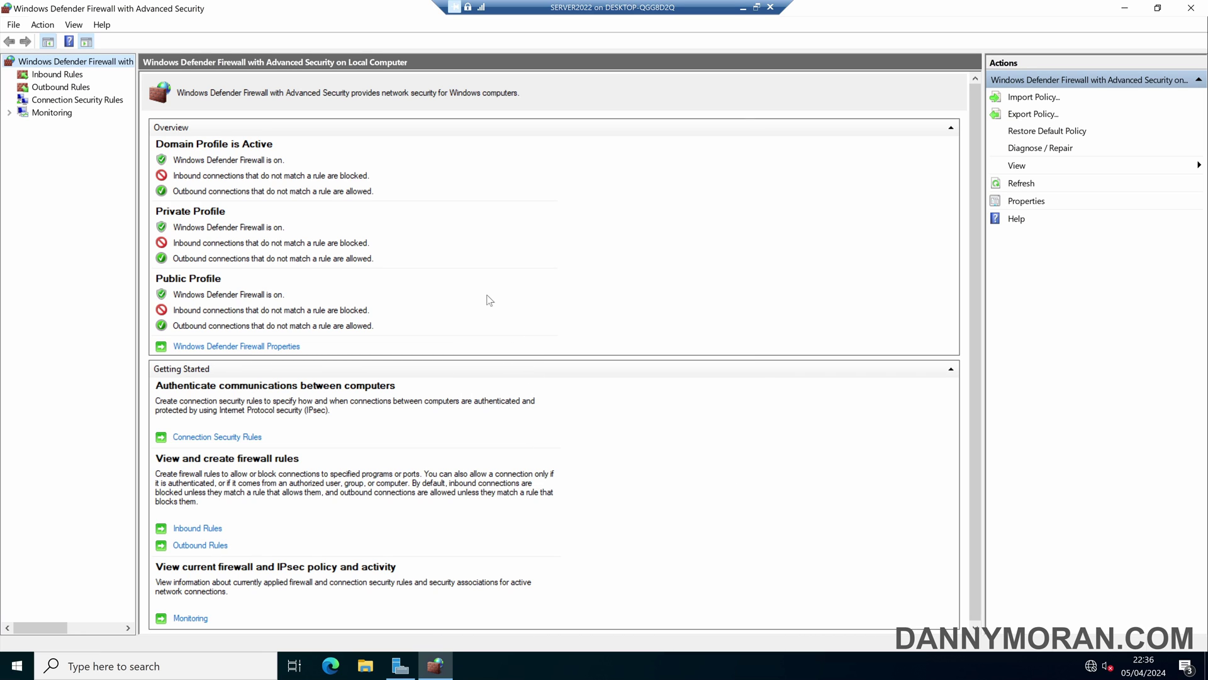
click(366, 665)
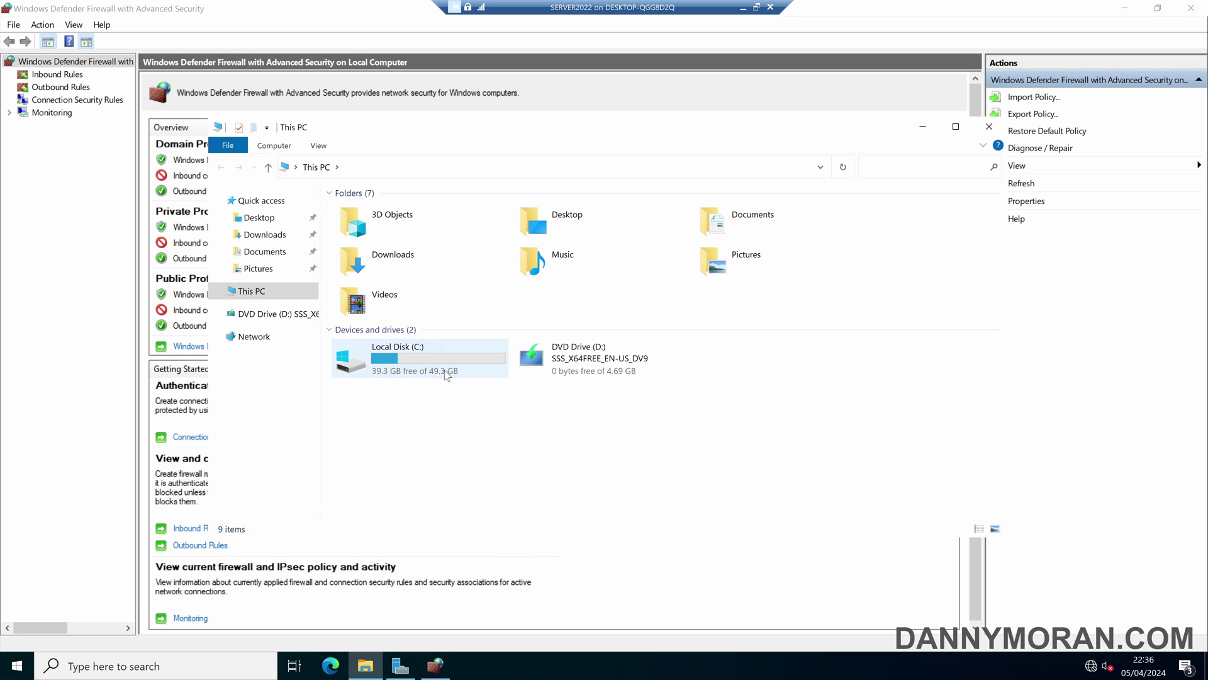
double_click(445, 370)
double_click(366, 272)
key(s)
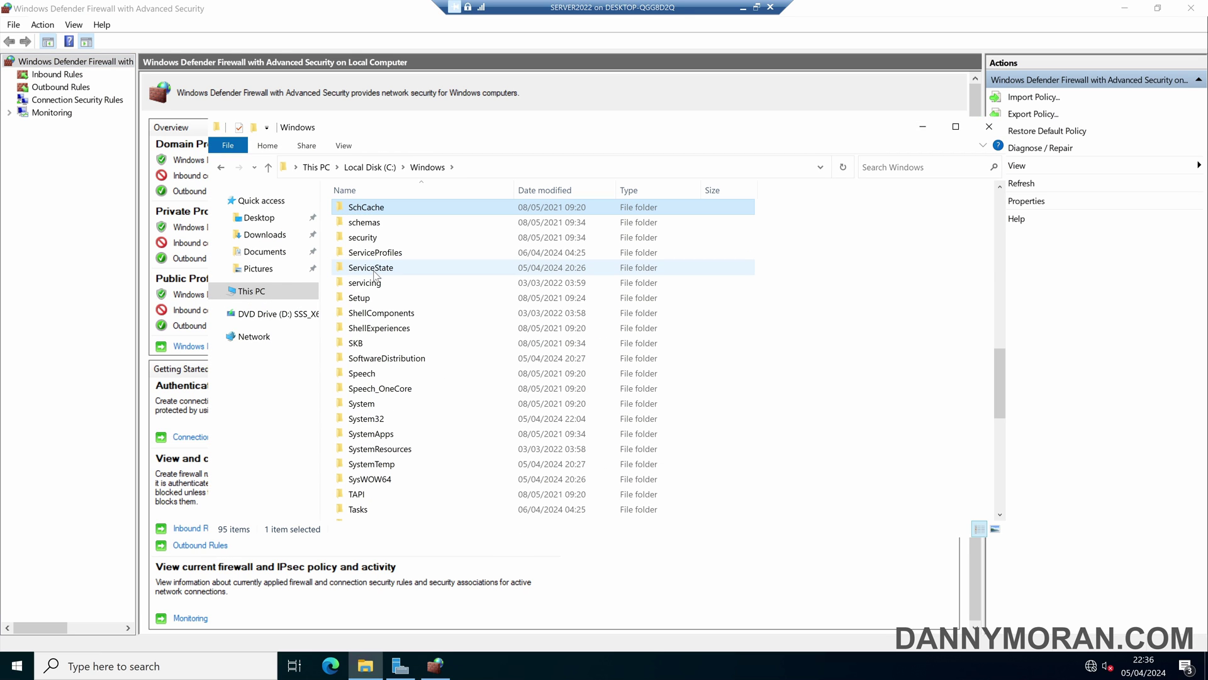
double_click(371, 419)
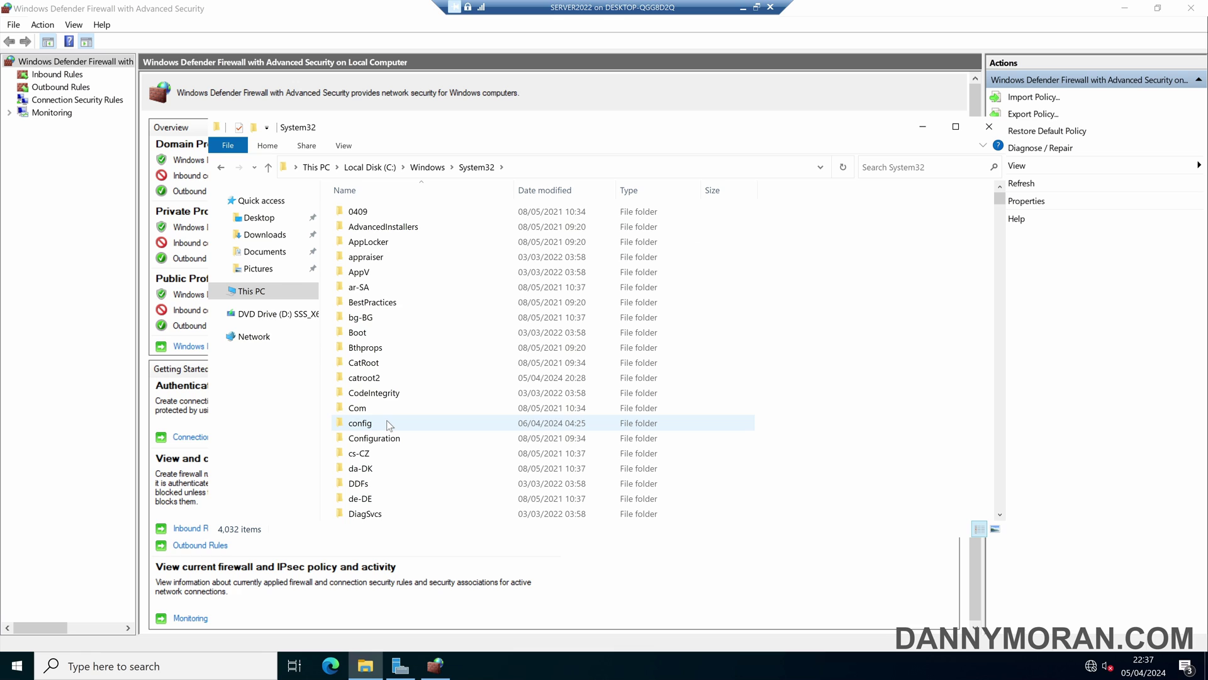
key(l)
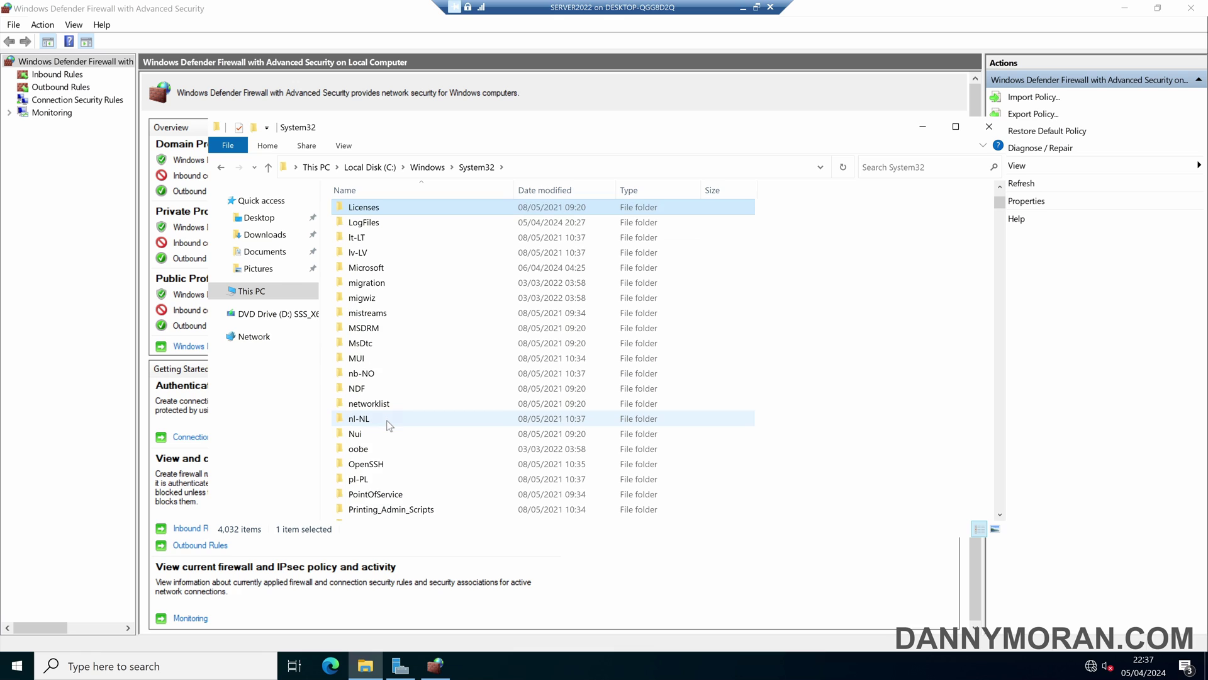
double_click(382, 225)
double_click(377, 226)
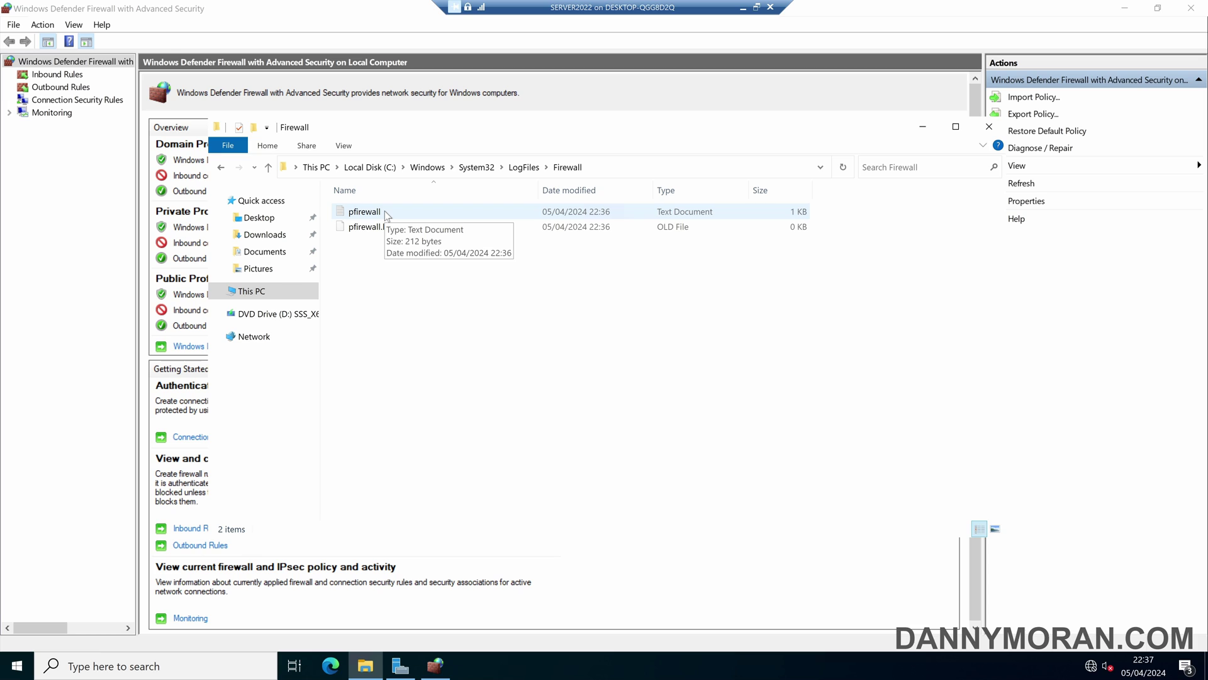
double_click(383, 210)
drag(396, 173, 349, 100)
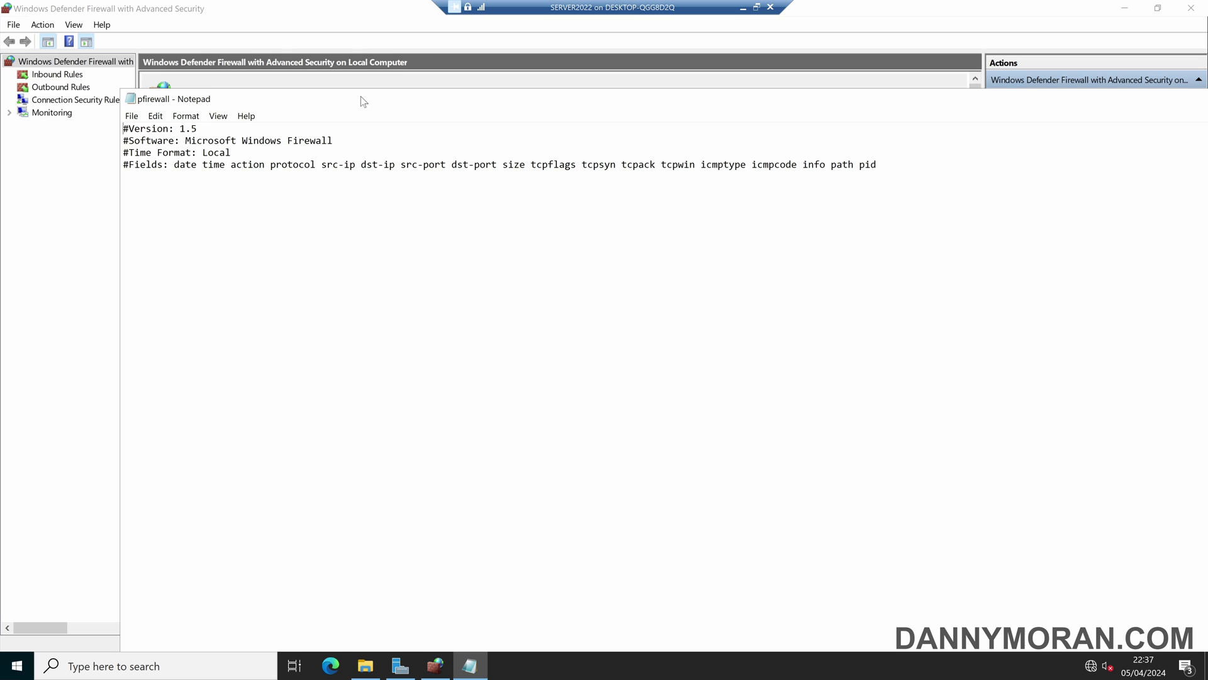
drag(360, 96, 296, 1)
click(1204, 5)
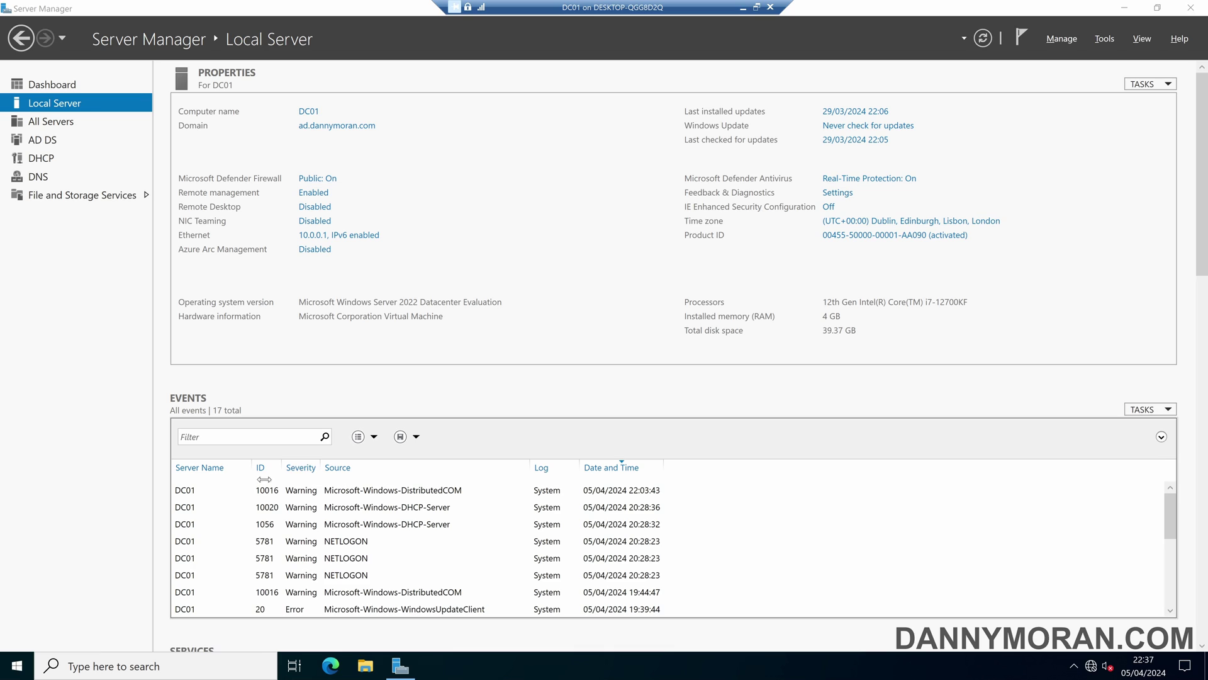
- Open an administrator Command Prompt and run ping server2022, which times out
key(super)
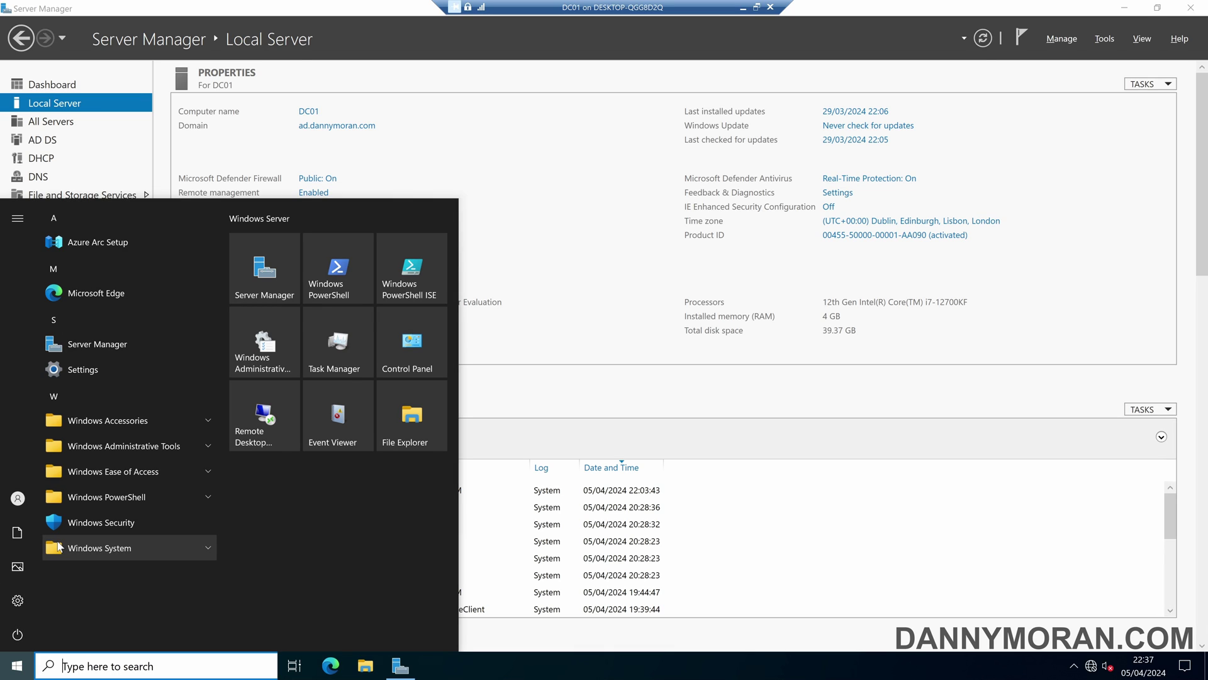
text(cmd)
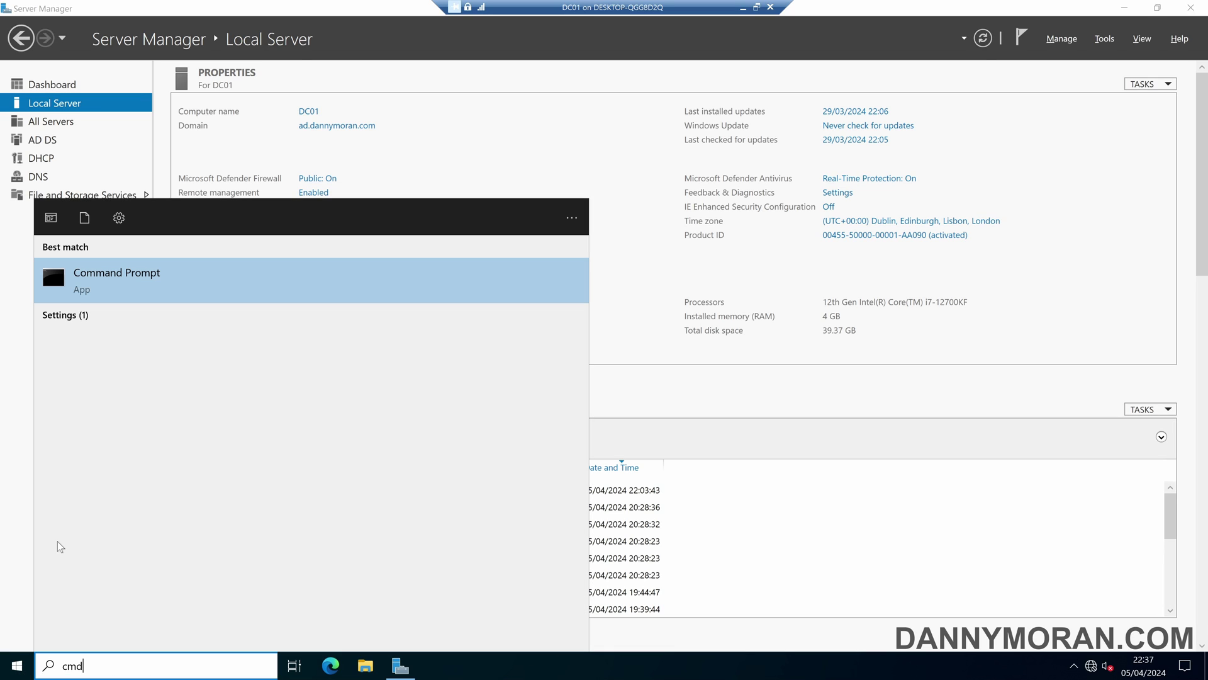
key(Return)
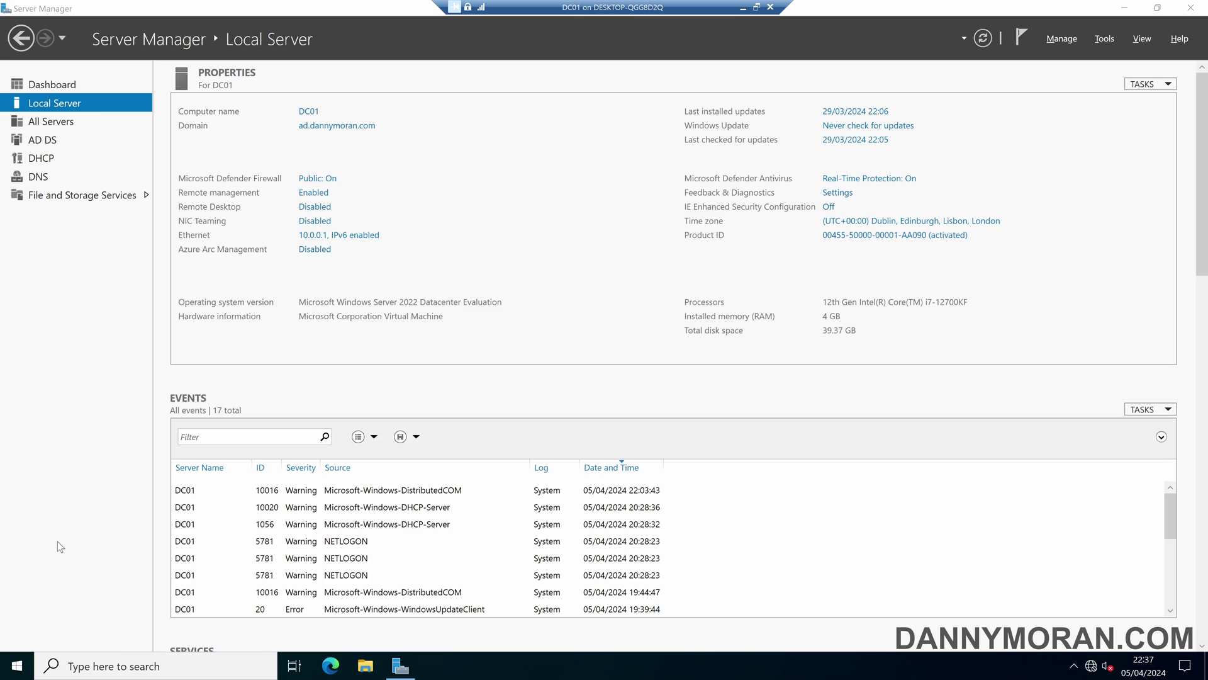
text(ping server2022)
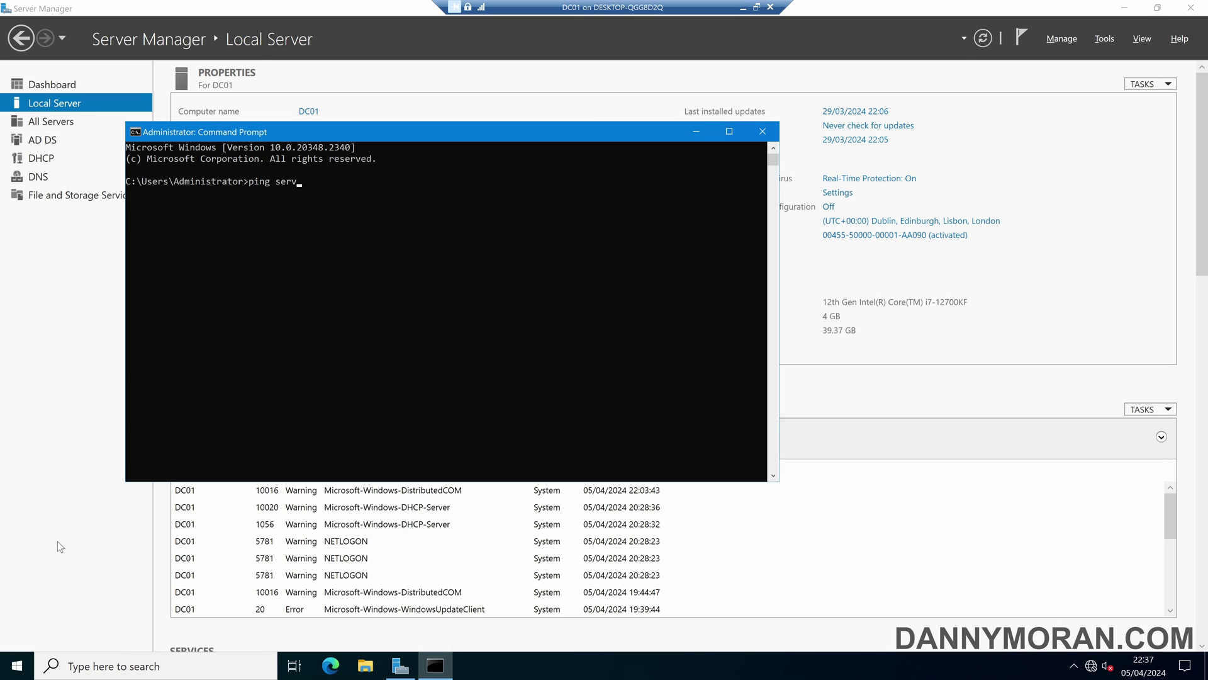
key(Return)
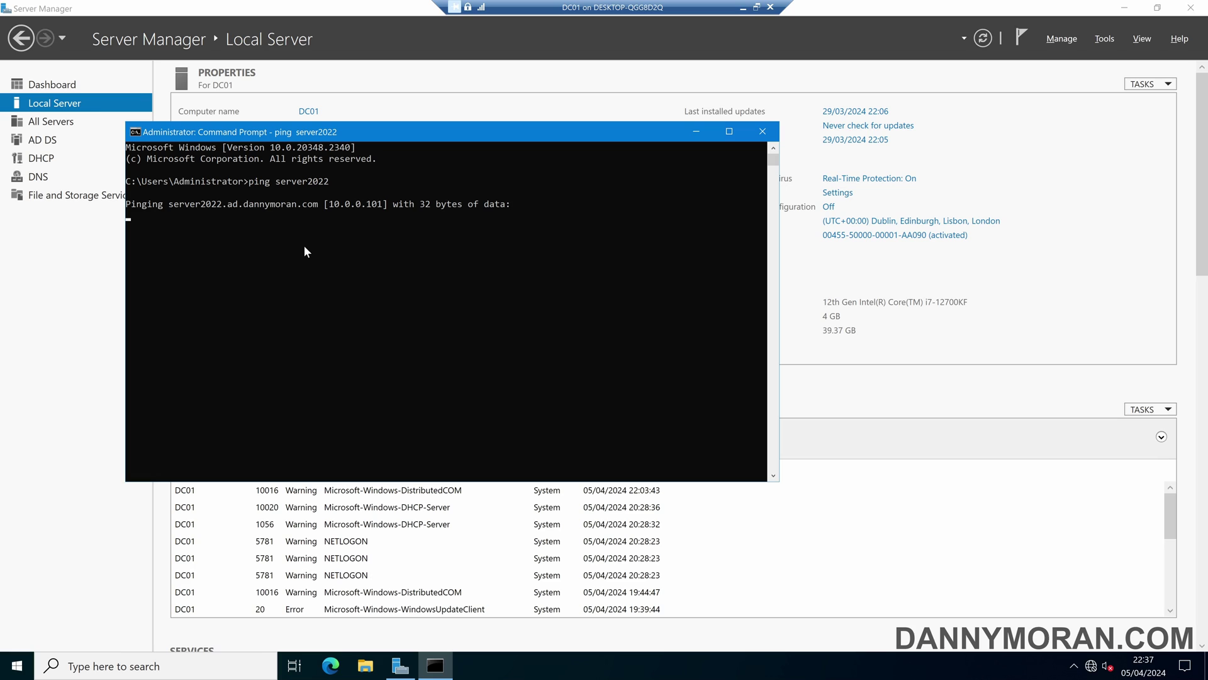
- Try opening \\server2022 from Start search, then launch Remote Desktop Connection with mstsc
key(super)
text(\\)
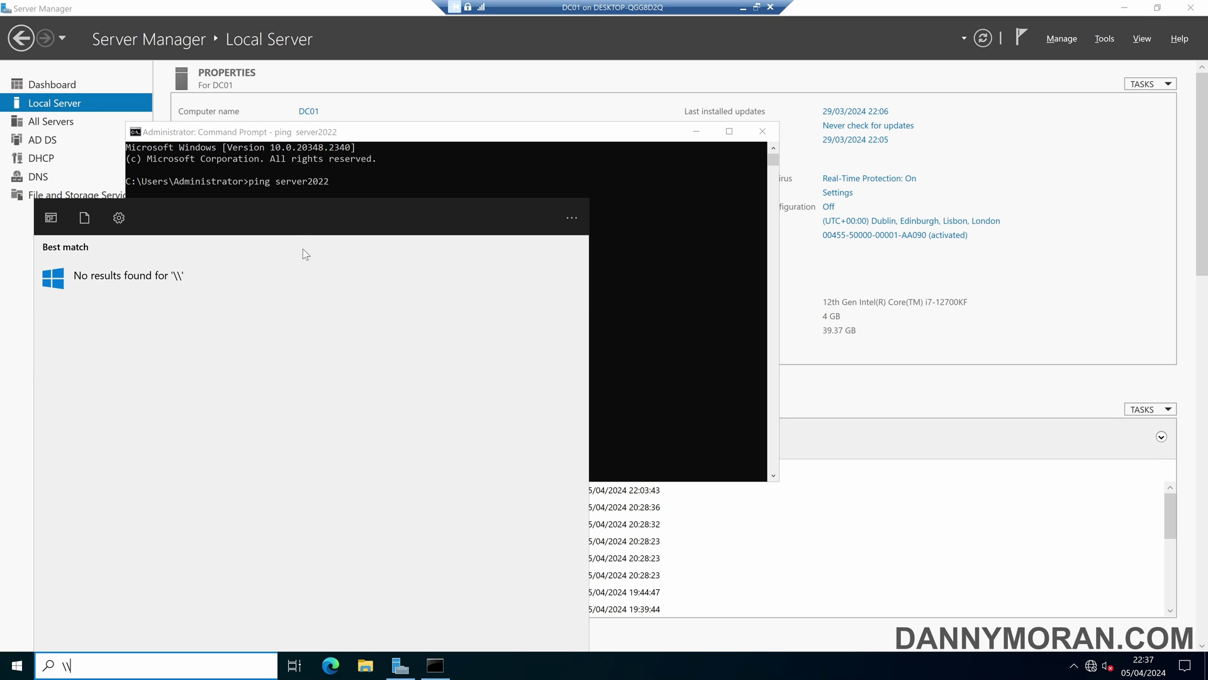
text(server2022)
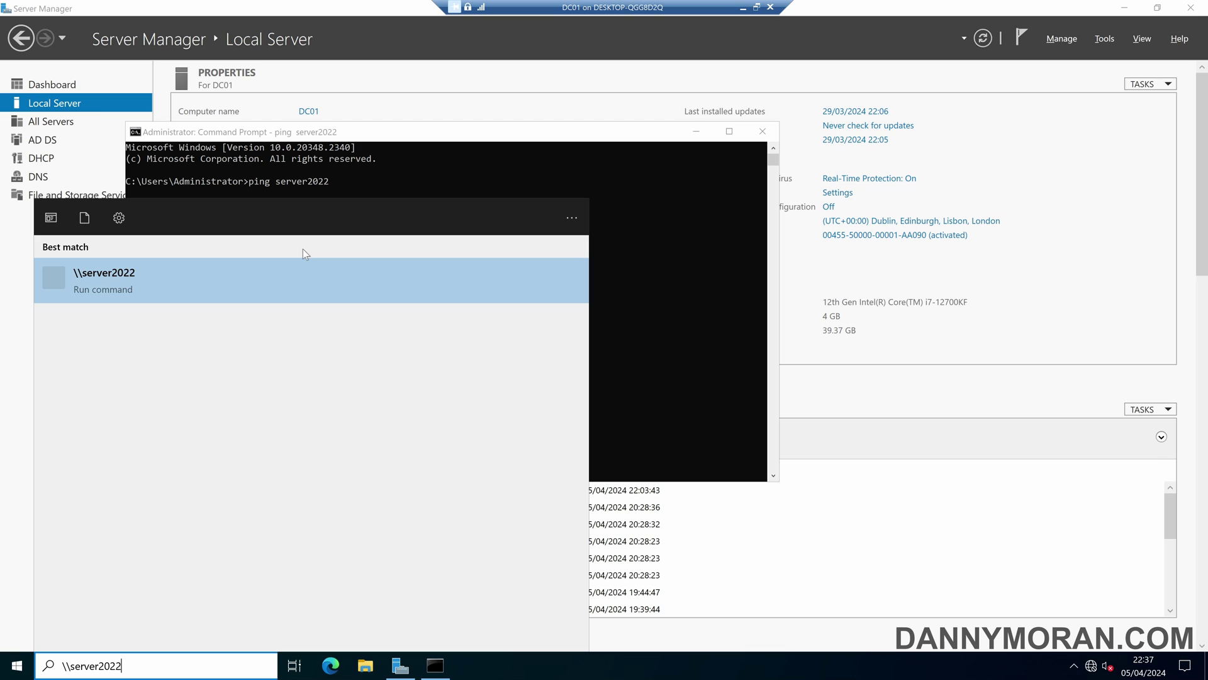
key(Return)
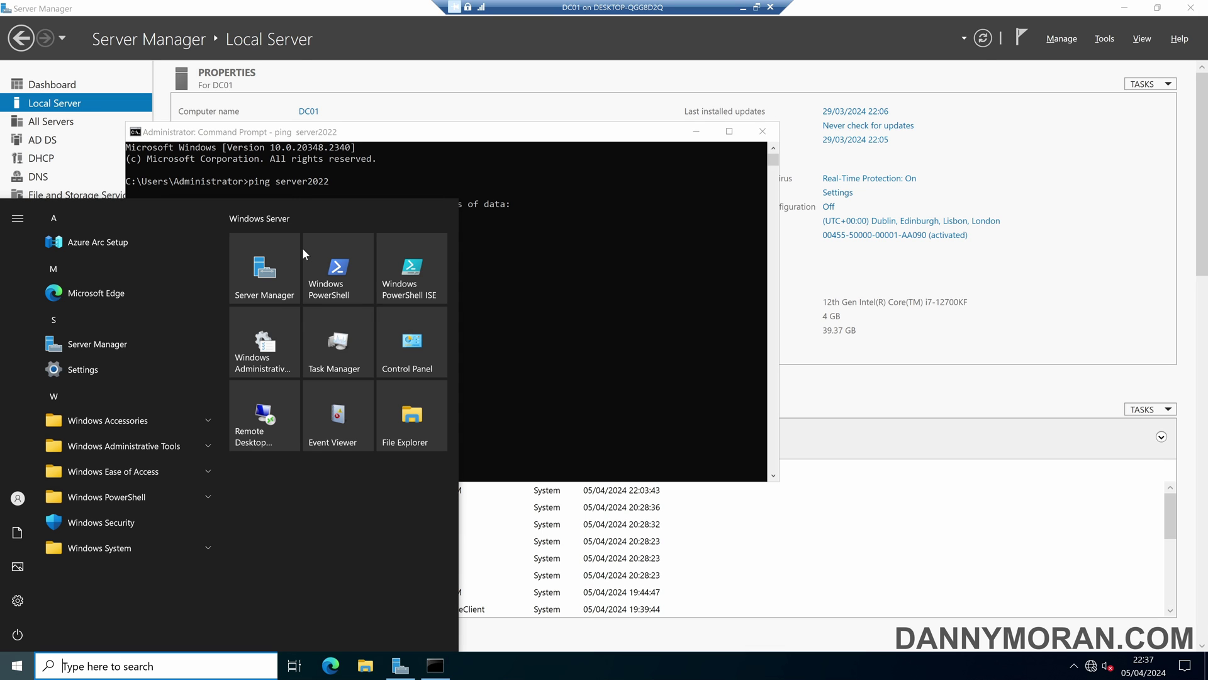
text(mstsc)
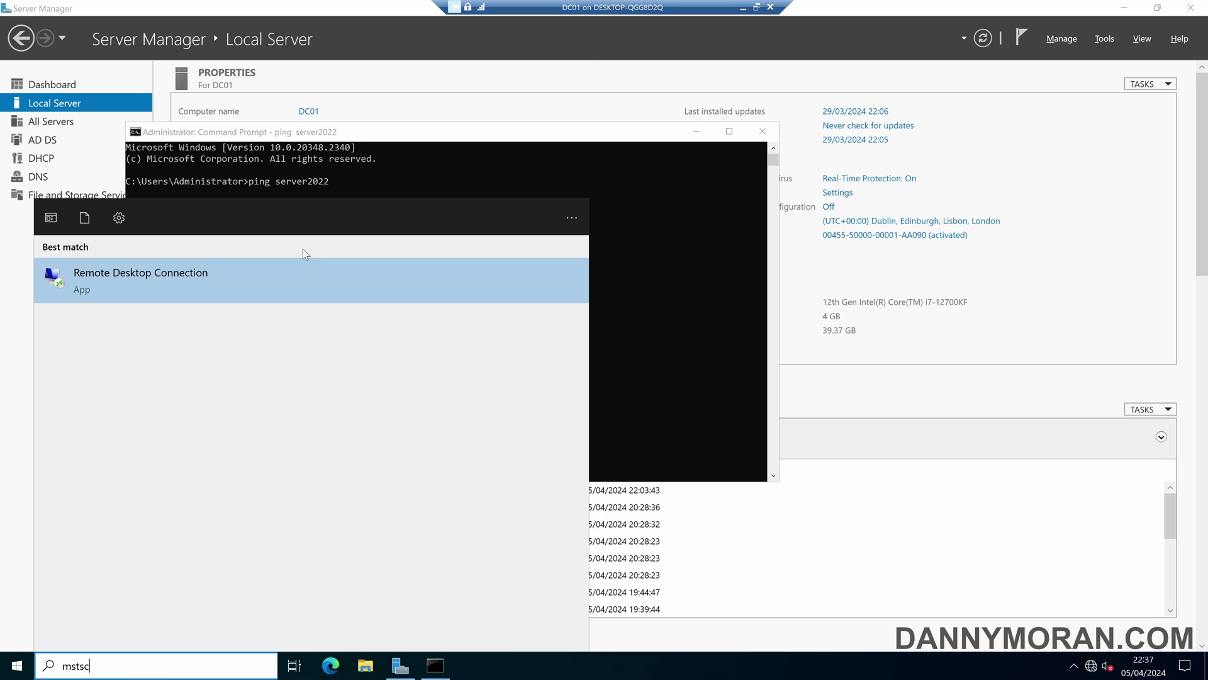
key(Return)
key(Return)
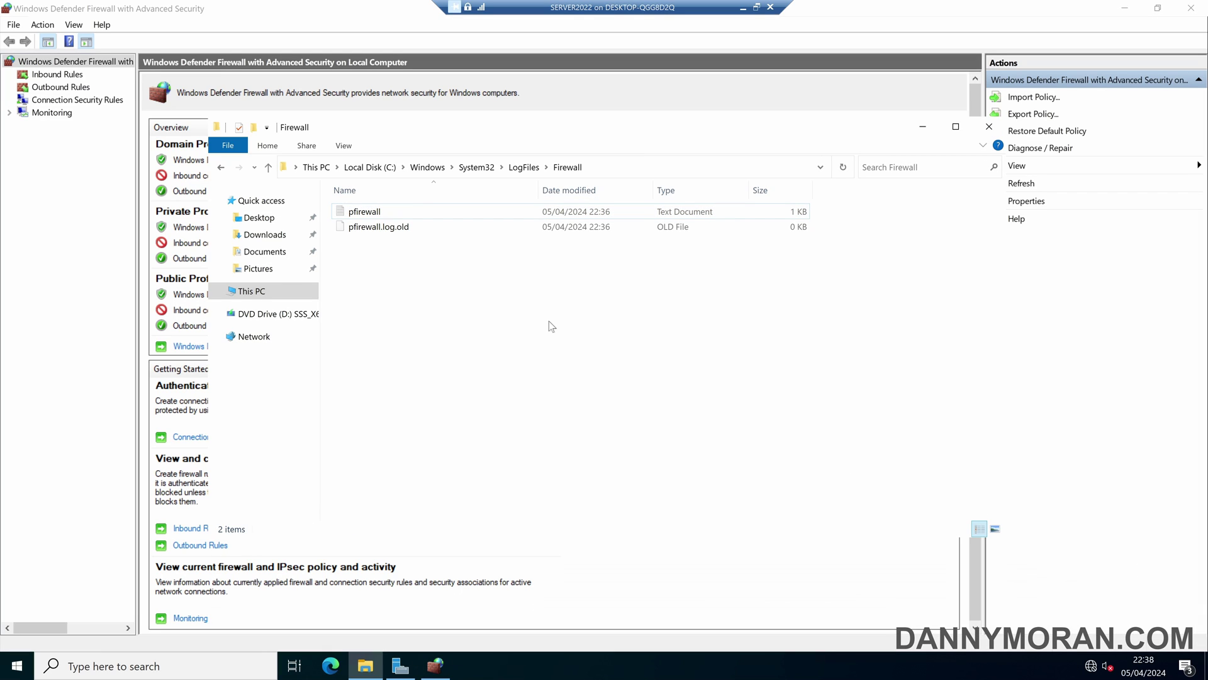
- Refresh the Firewall folder and open the pfirewall log maximised in Notepad
click(843, 167)
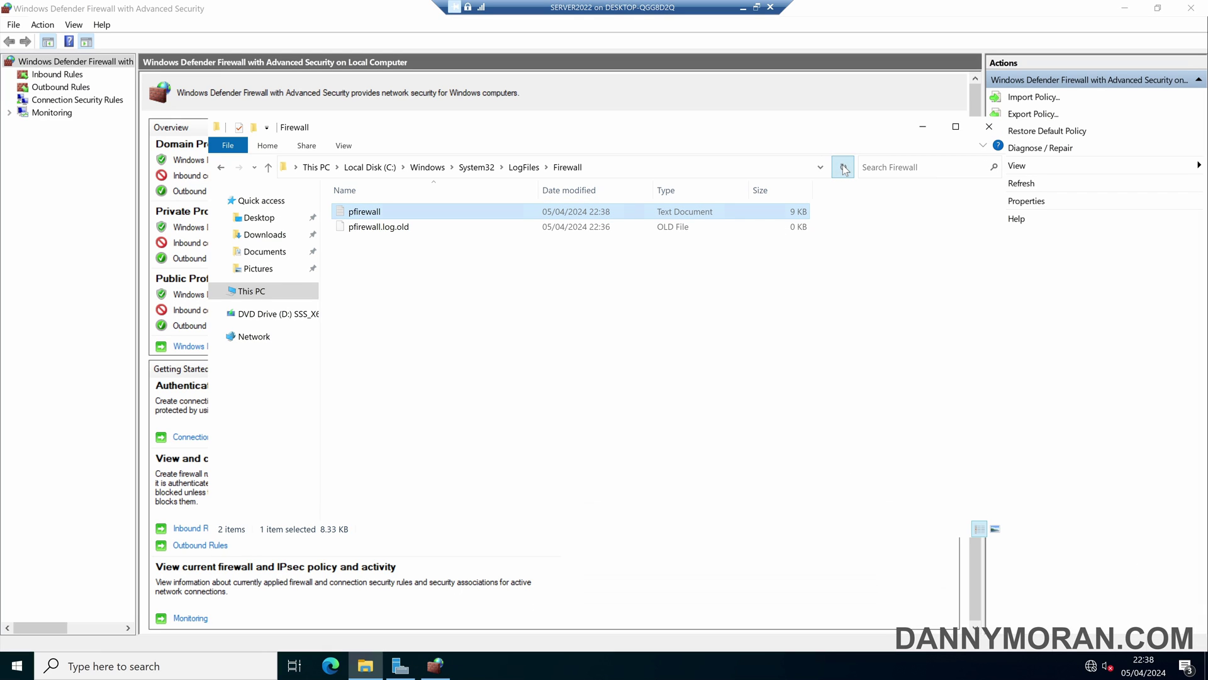
double_click(438, 217)
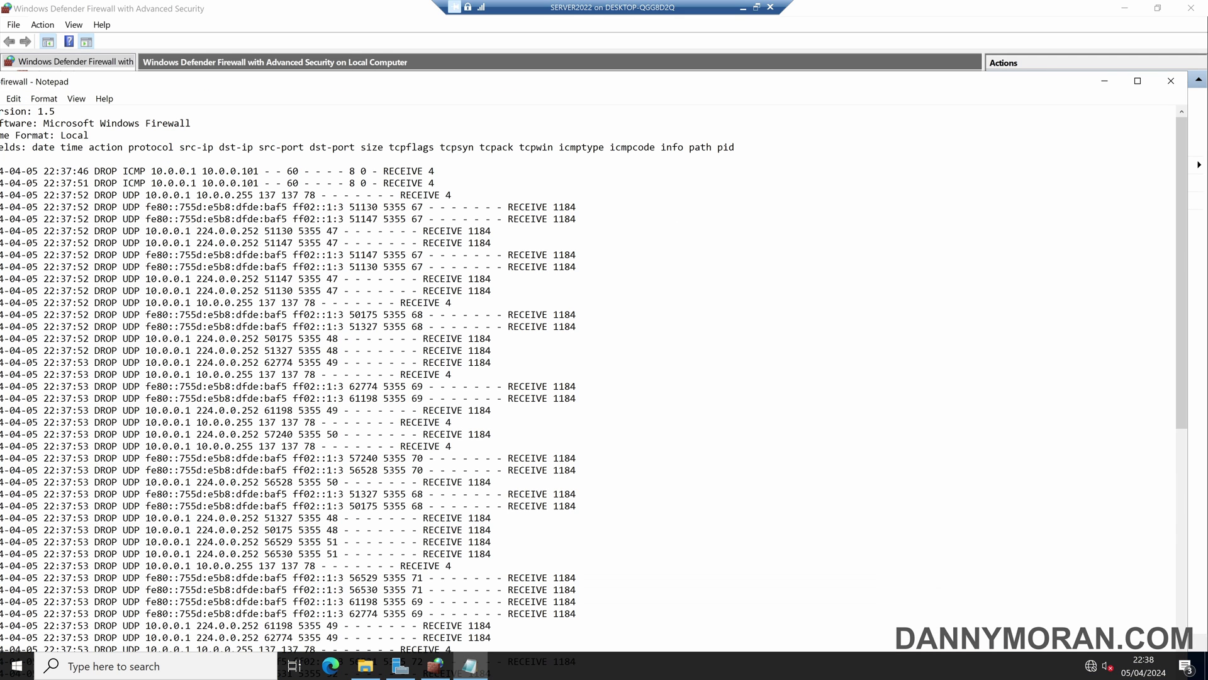
double_click(544, 88)
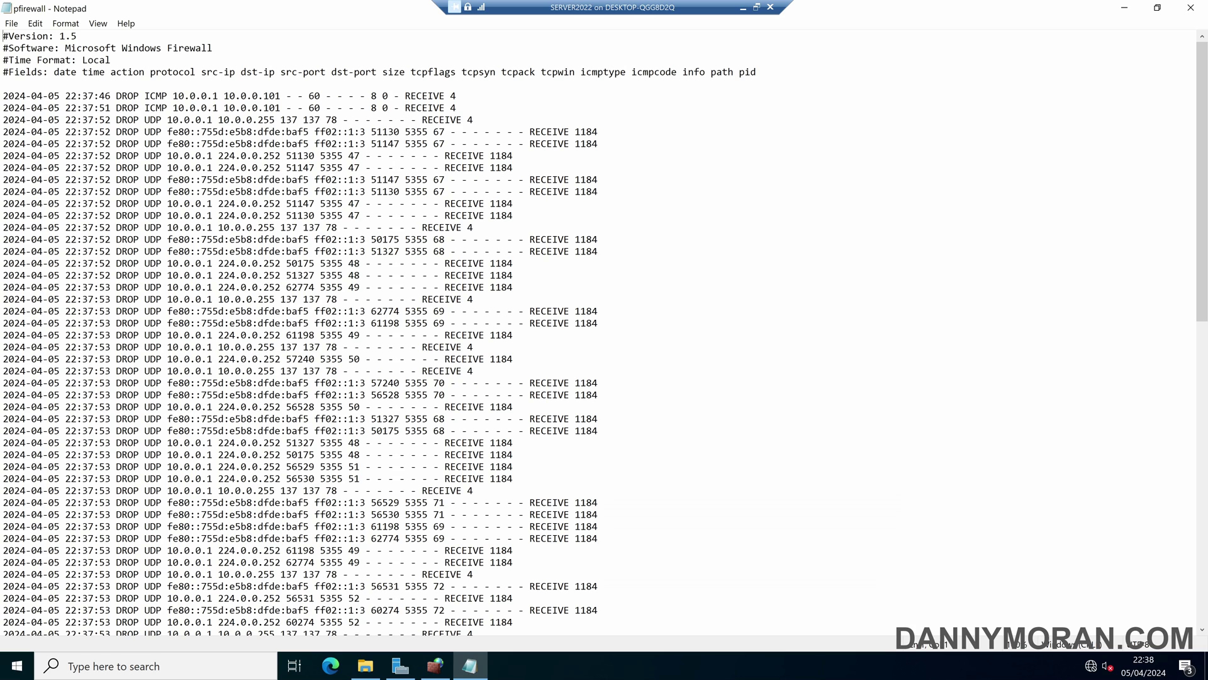
scroll(598, 334, down, 6)
scroll(598, 333, up, 6)
- Highlight the header fields and the first entry's date, DROP, ICMP, 10.0.0.1, 10.0.0.101 and size 60
drag(54, 72, 195, 72)
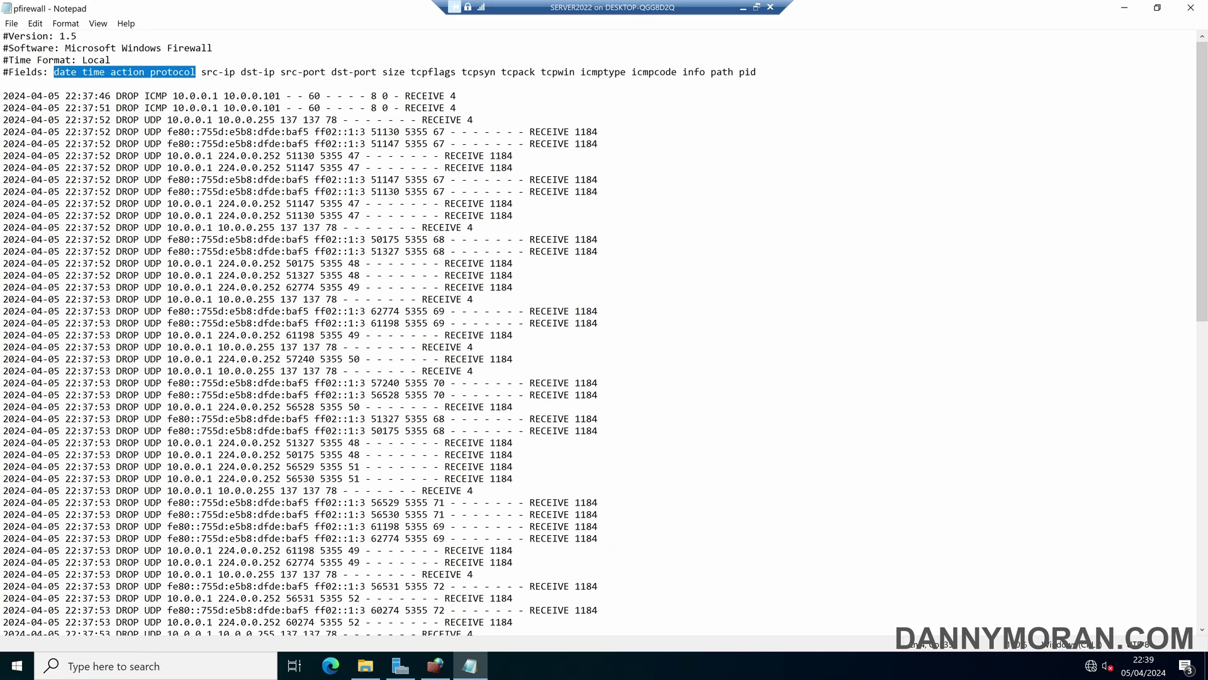
drag(3, 96, 100, 96)
double_click(128, 95)
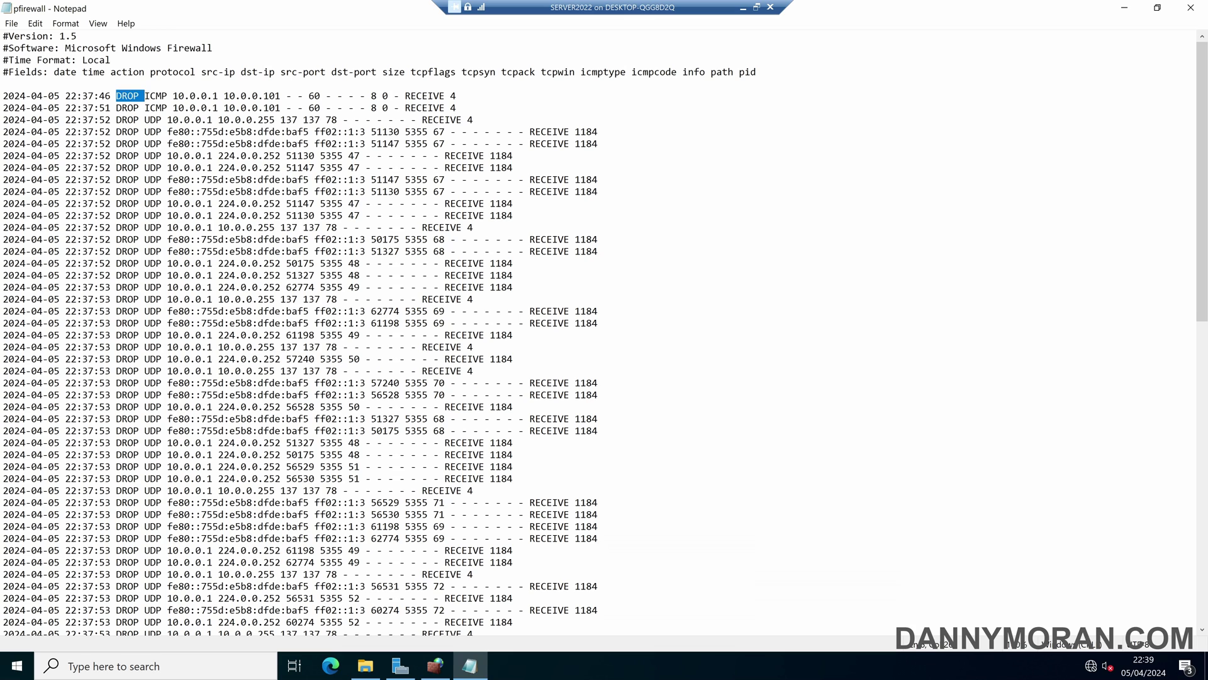
click(161, 95)
scroll(161, 96, down, 11)
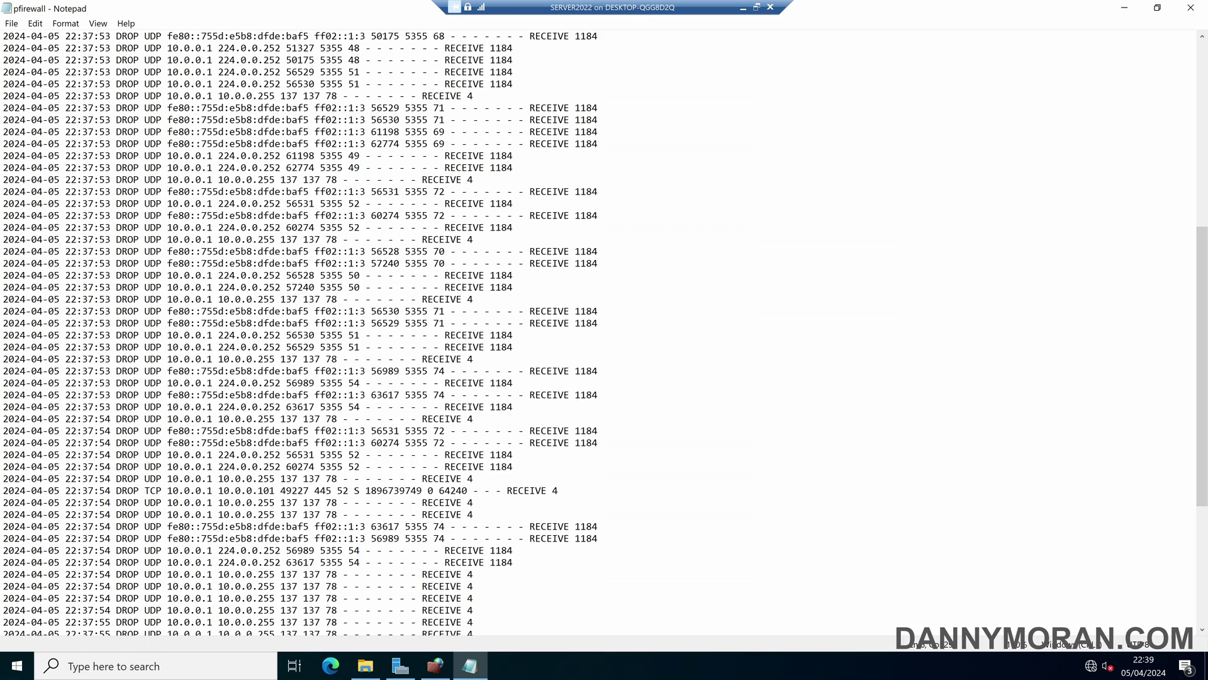
scroll(161, 96, up, 11)
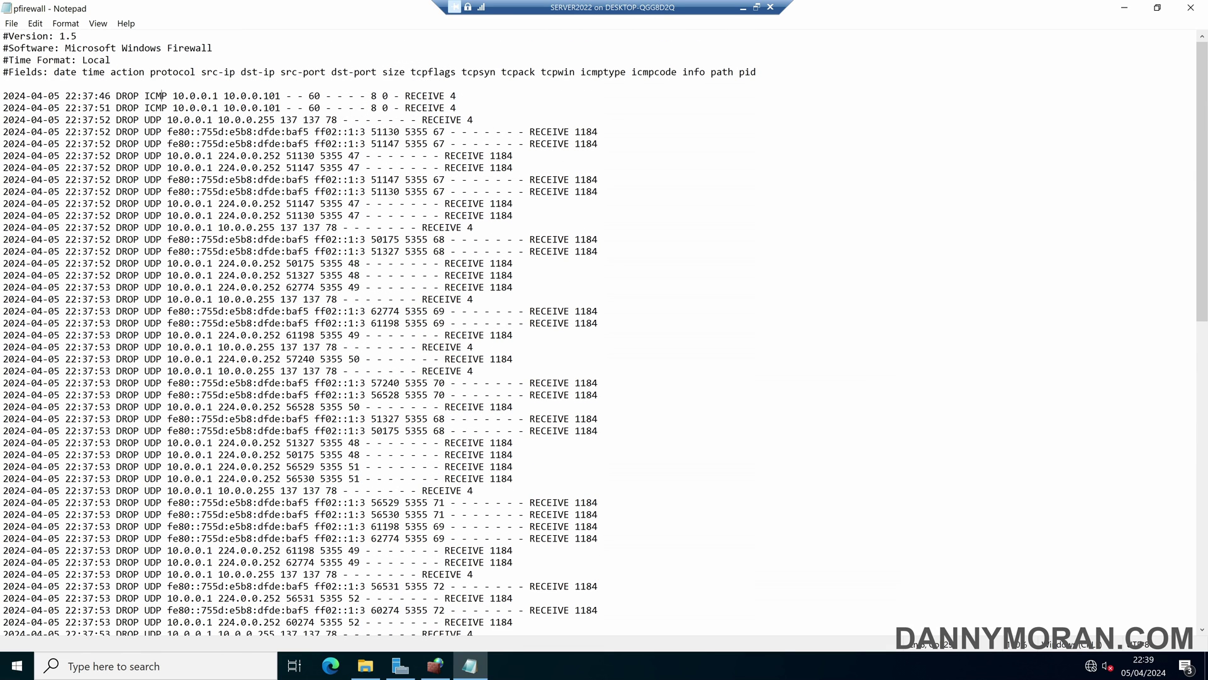
drag(173, 95, 218, 96)
drag(224, 96, 304, 96)
drag(308, 96, 321, 96)
drag(145, 95, 174, 107)
- Use Find to locate and highlight the dropped RDP entry on port 3389
click(315, 143)
click(35, 23)
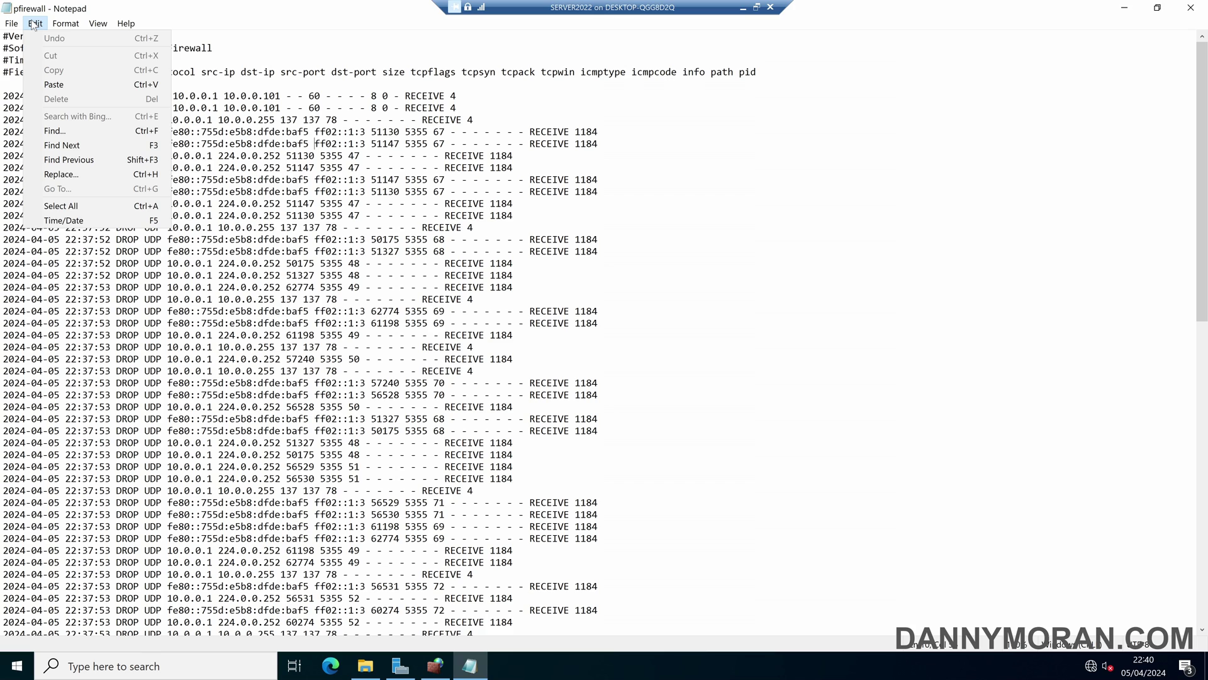
click(80, 132)
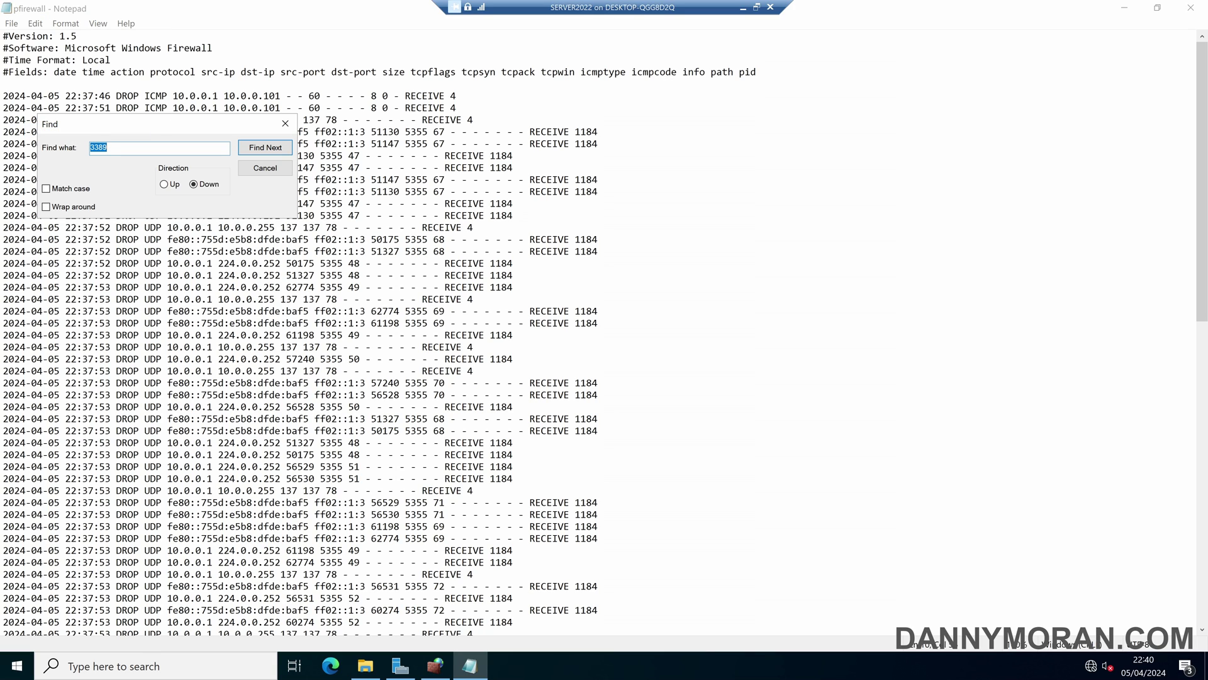
text(3389)
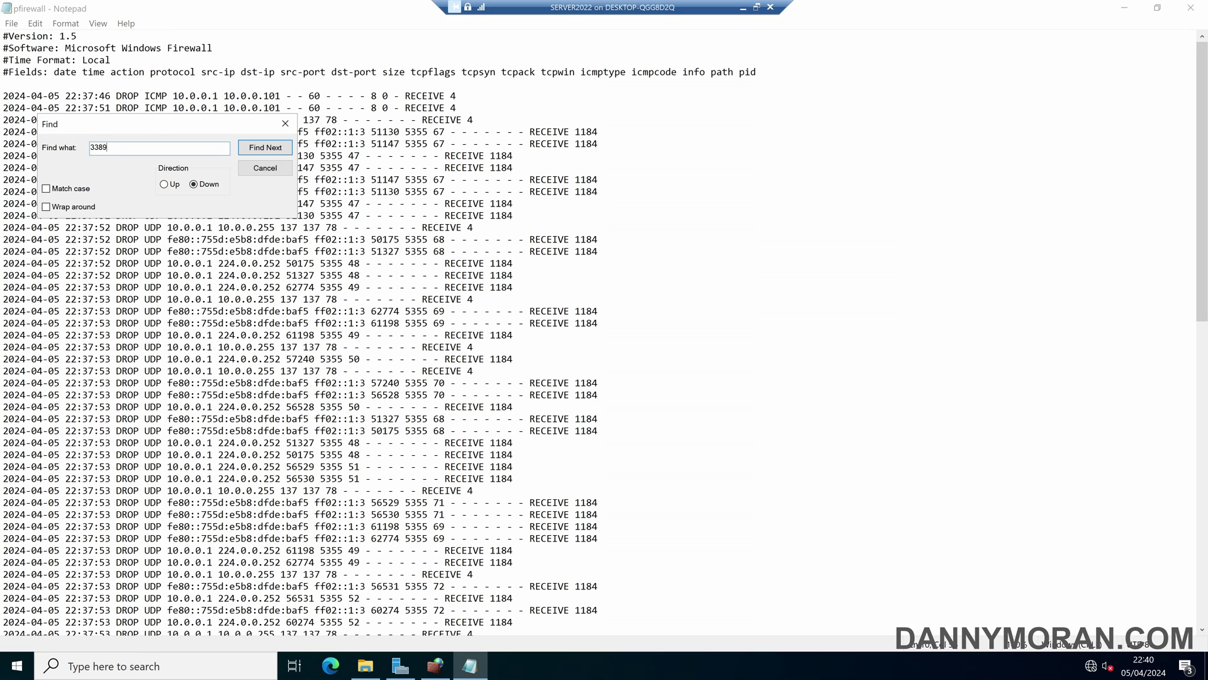
click(262, 147)
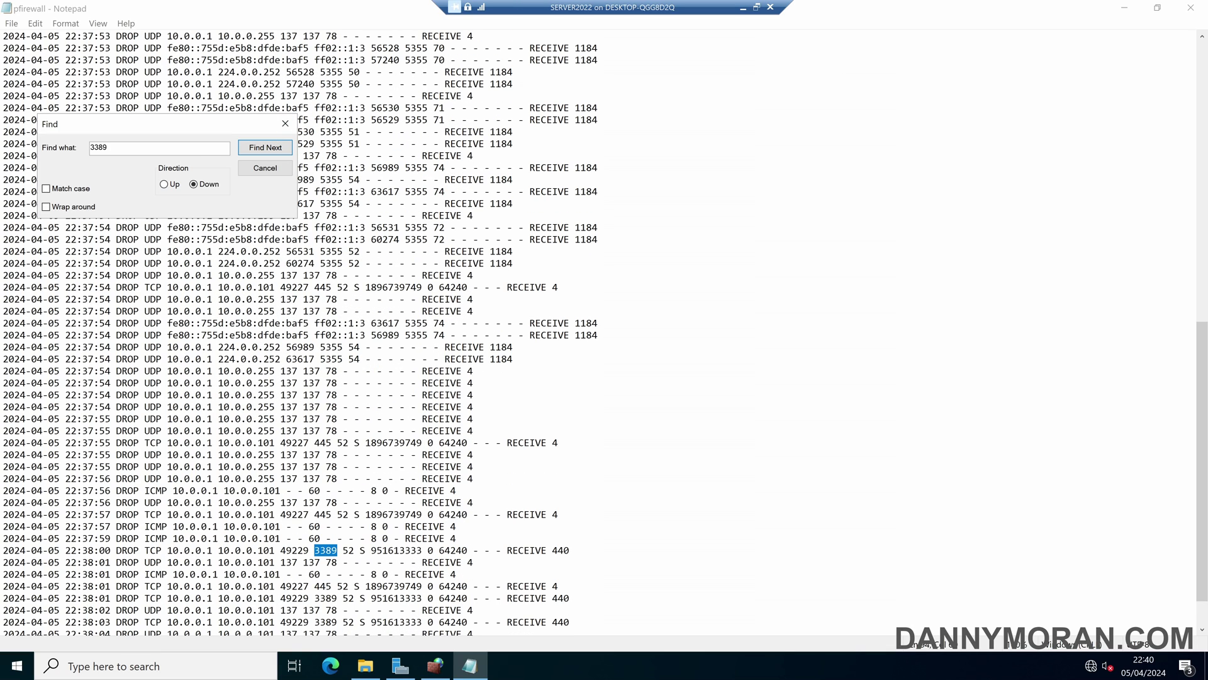
drag(111, 550, 450, 550)
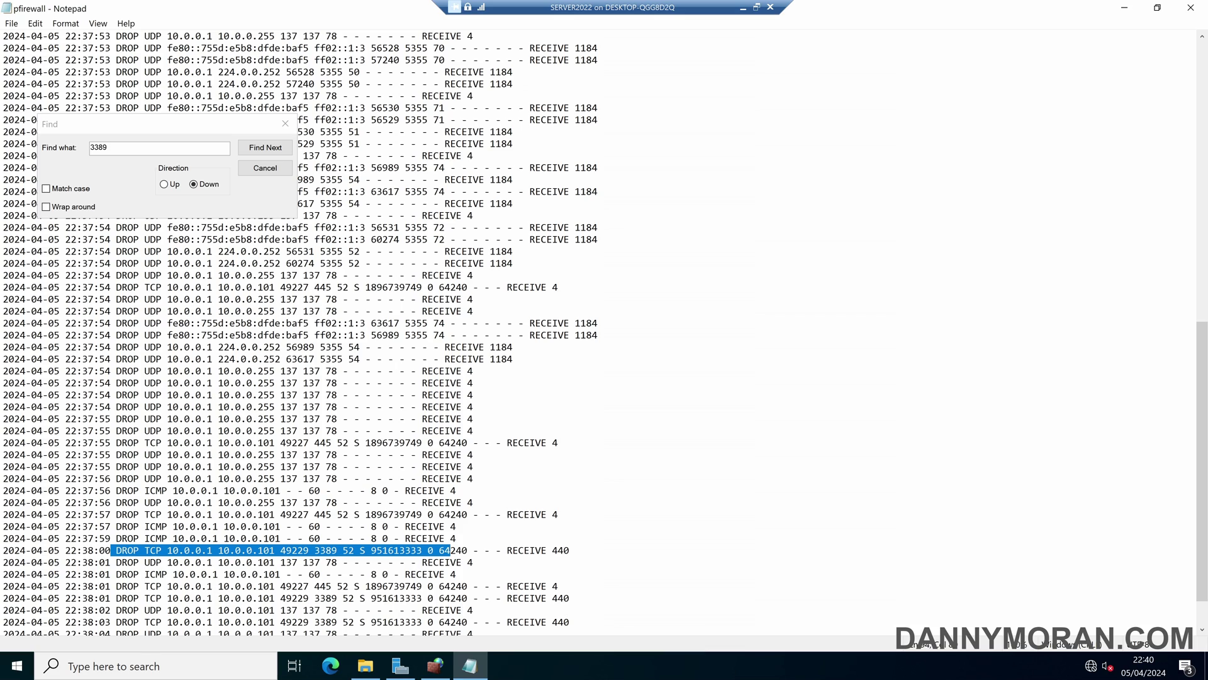
- Search for 445 and highlight the dropped SMB entry
drag(116, 146, 94, 147)
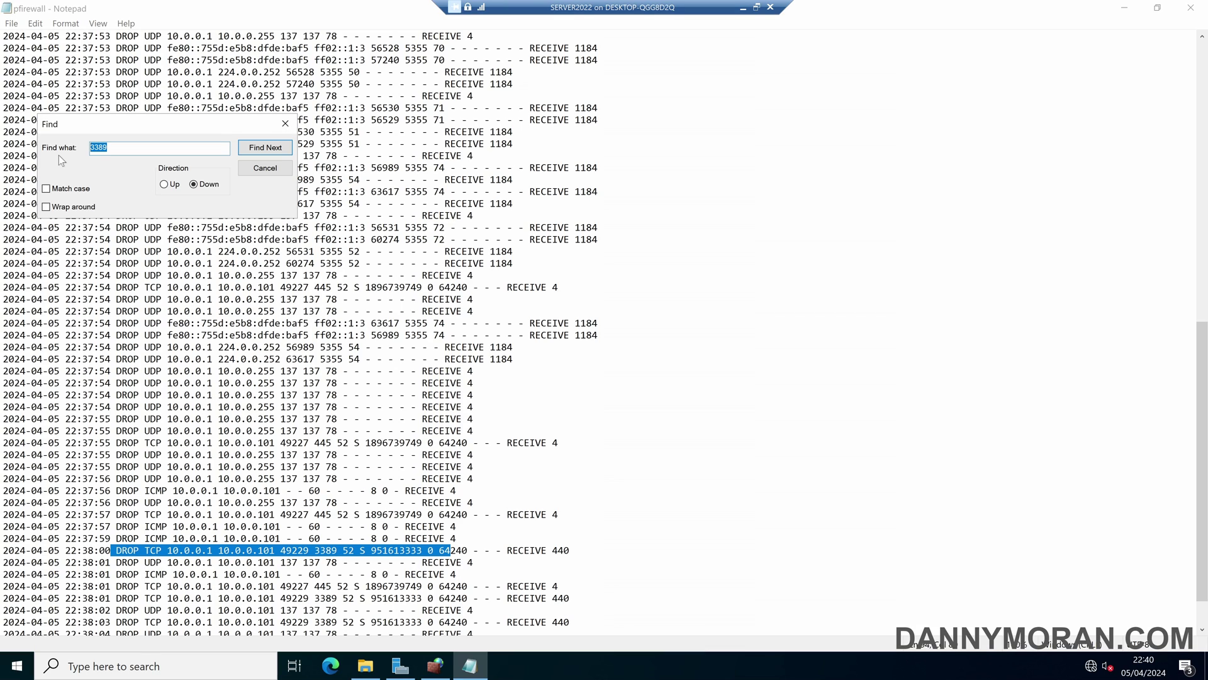
text(445)
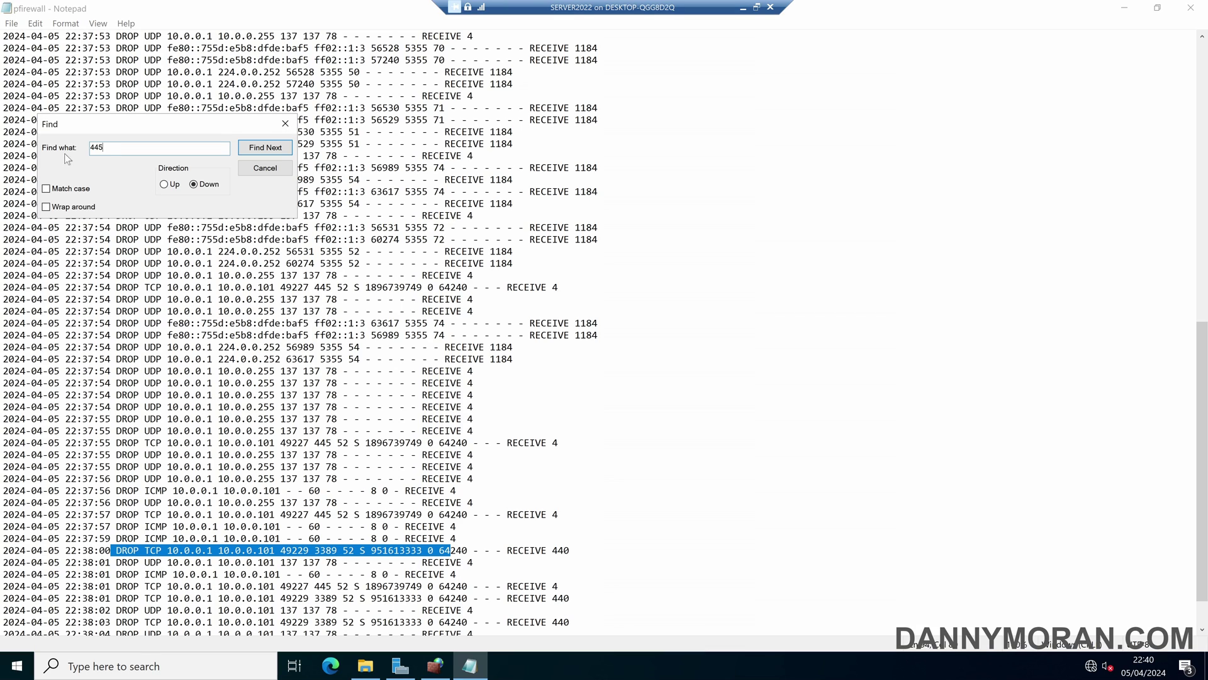
click(254, 147)
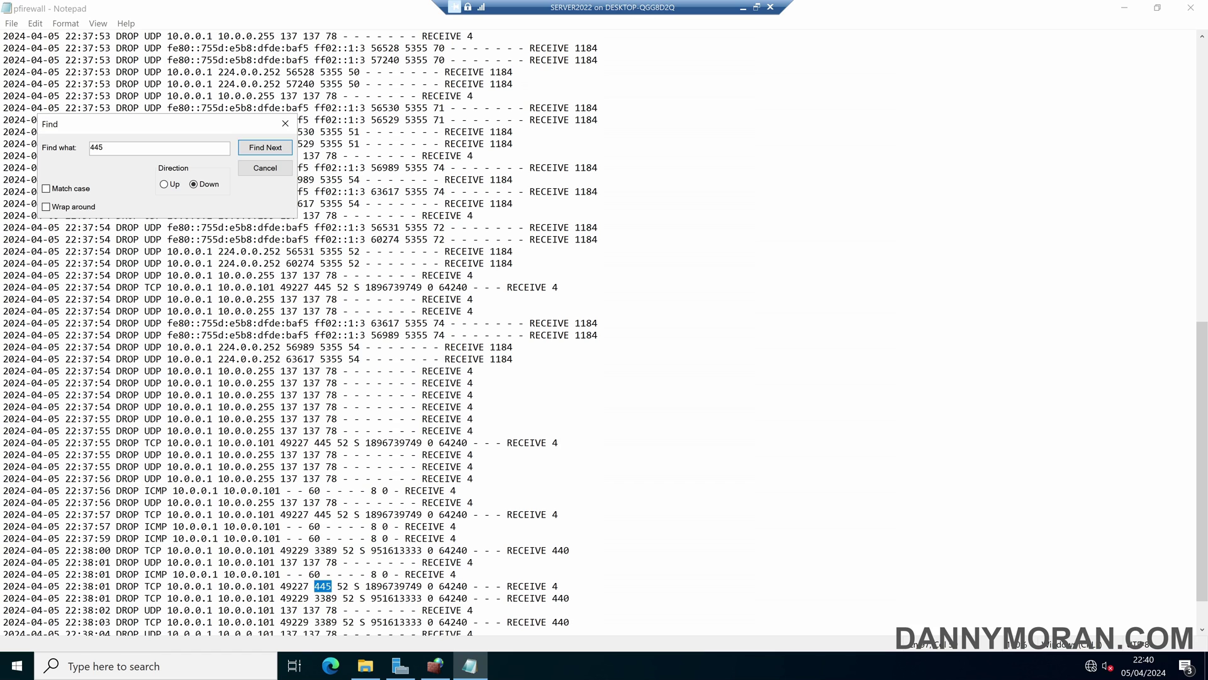
drag(99, 586, 557, 586)
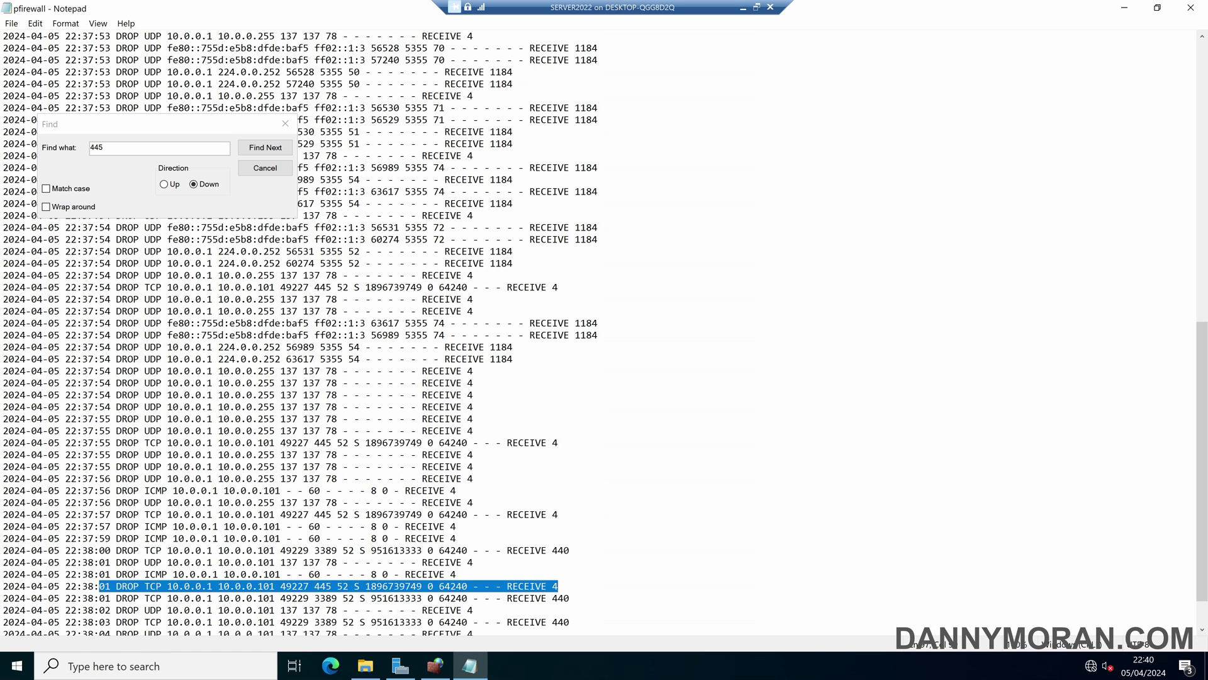
click(558, 585)
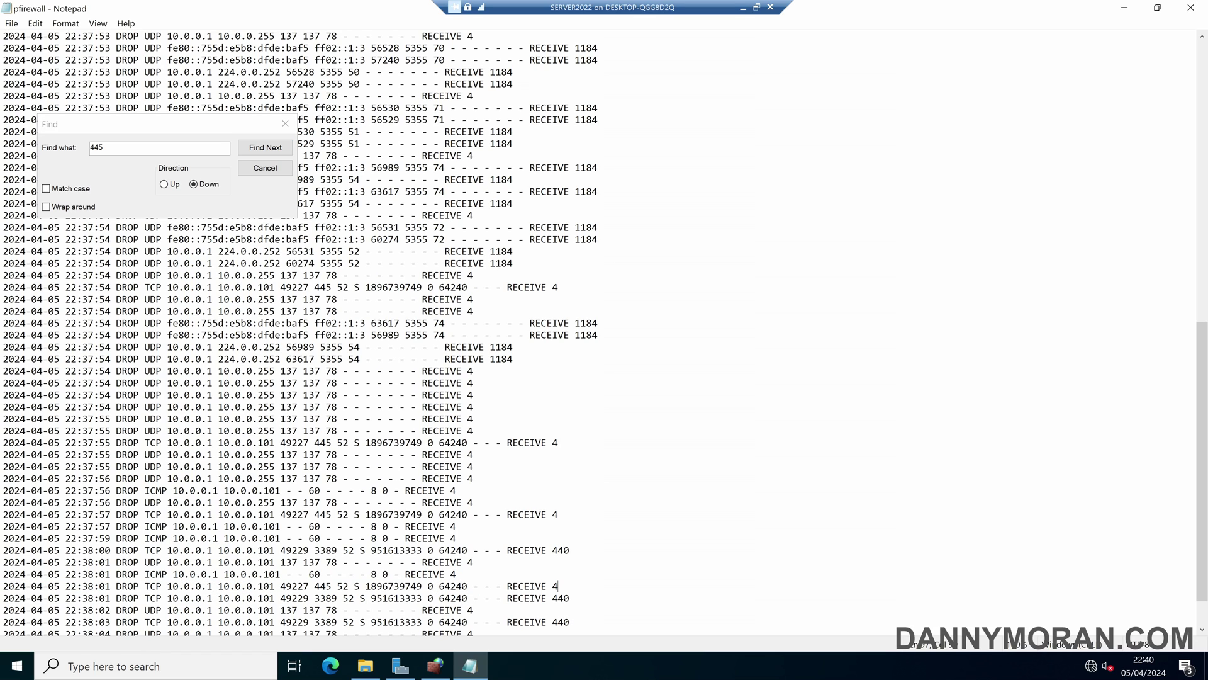
- Close the Find box, the pfirewall log in Notepad, and the Firewall folder
click(285, 124)
scroll(285, 123, up, 11)
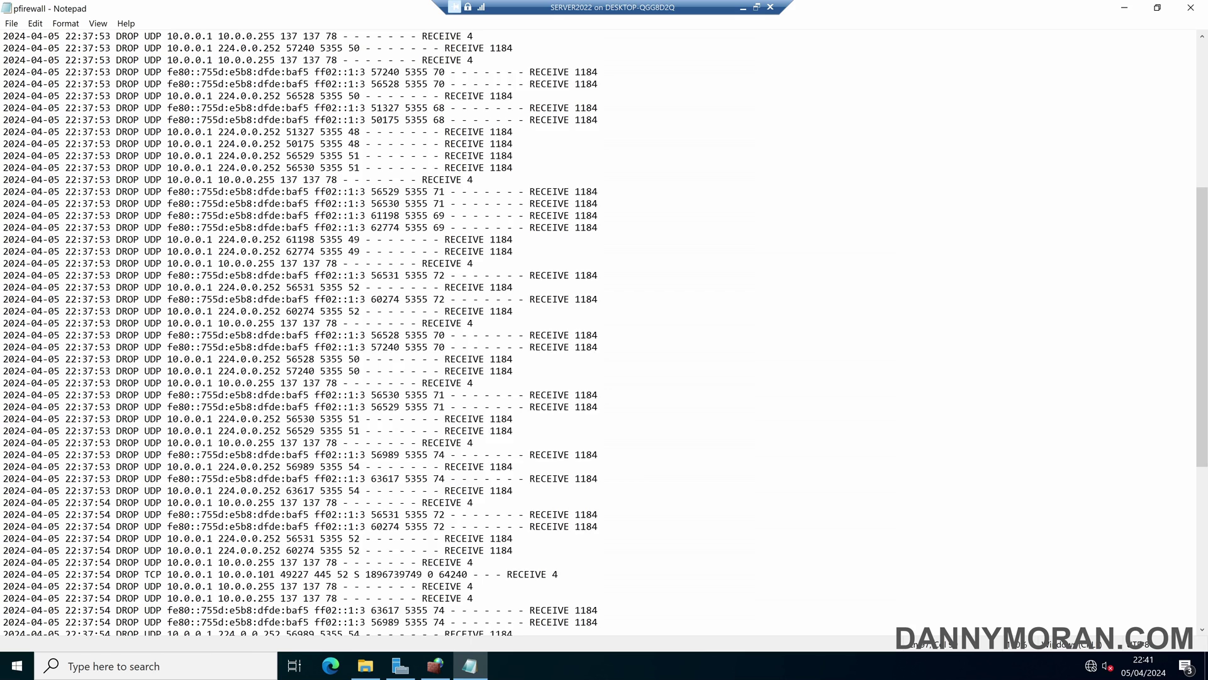
scroll(285, 123, up, 6)
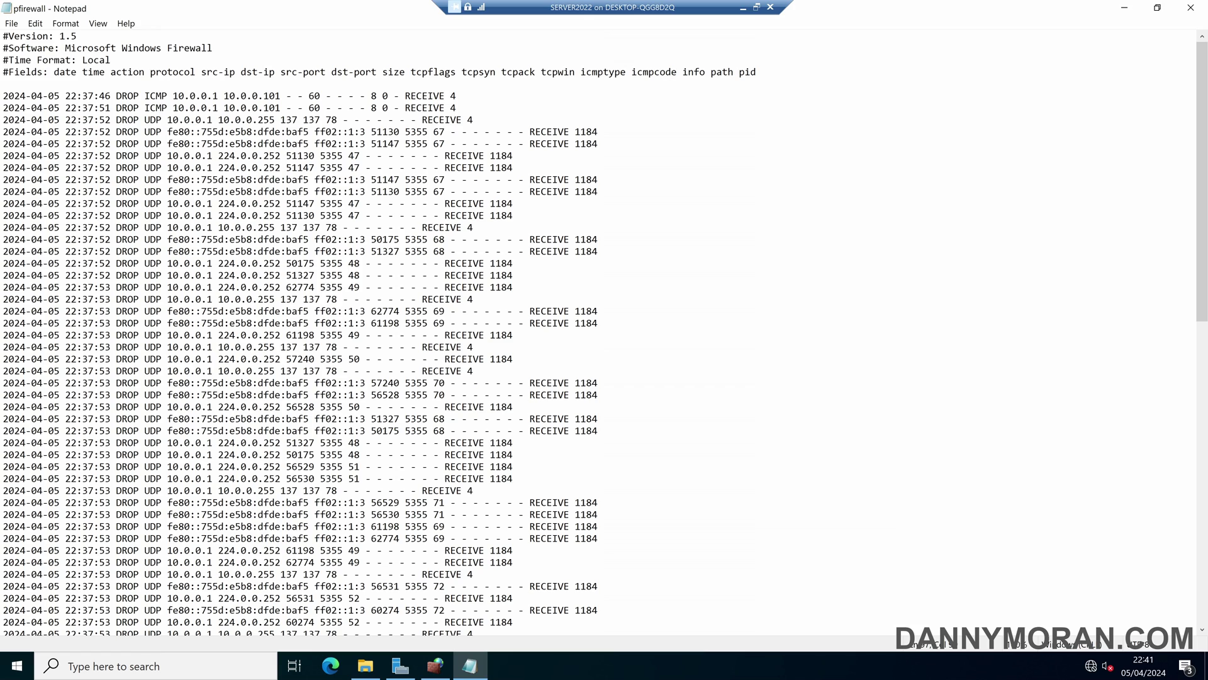
click(1190, 8)
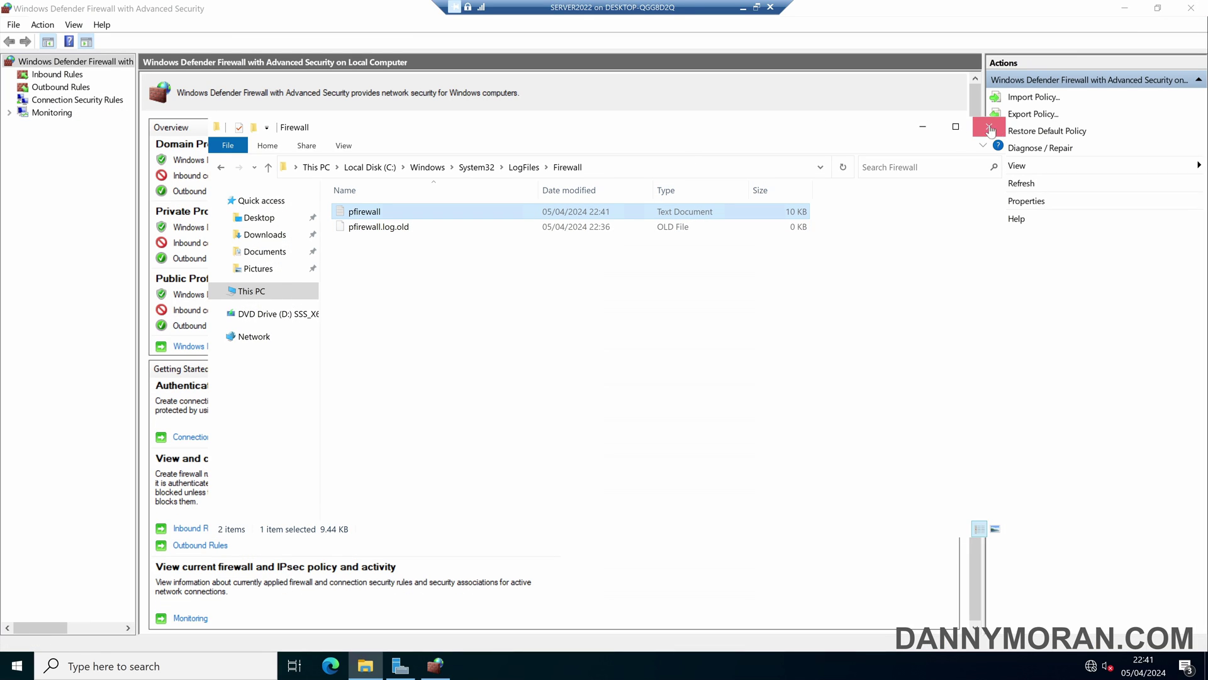
click(989, 128)
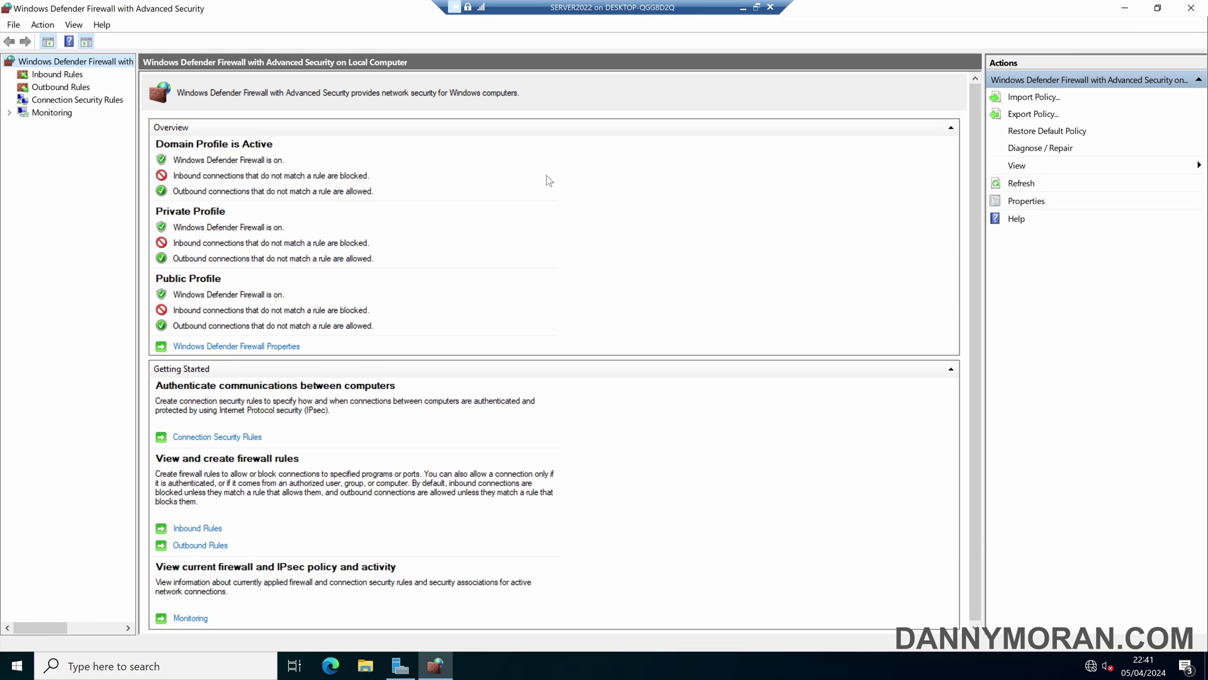